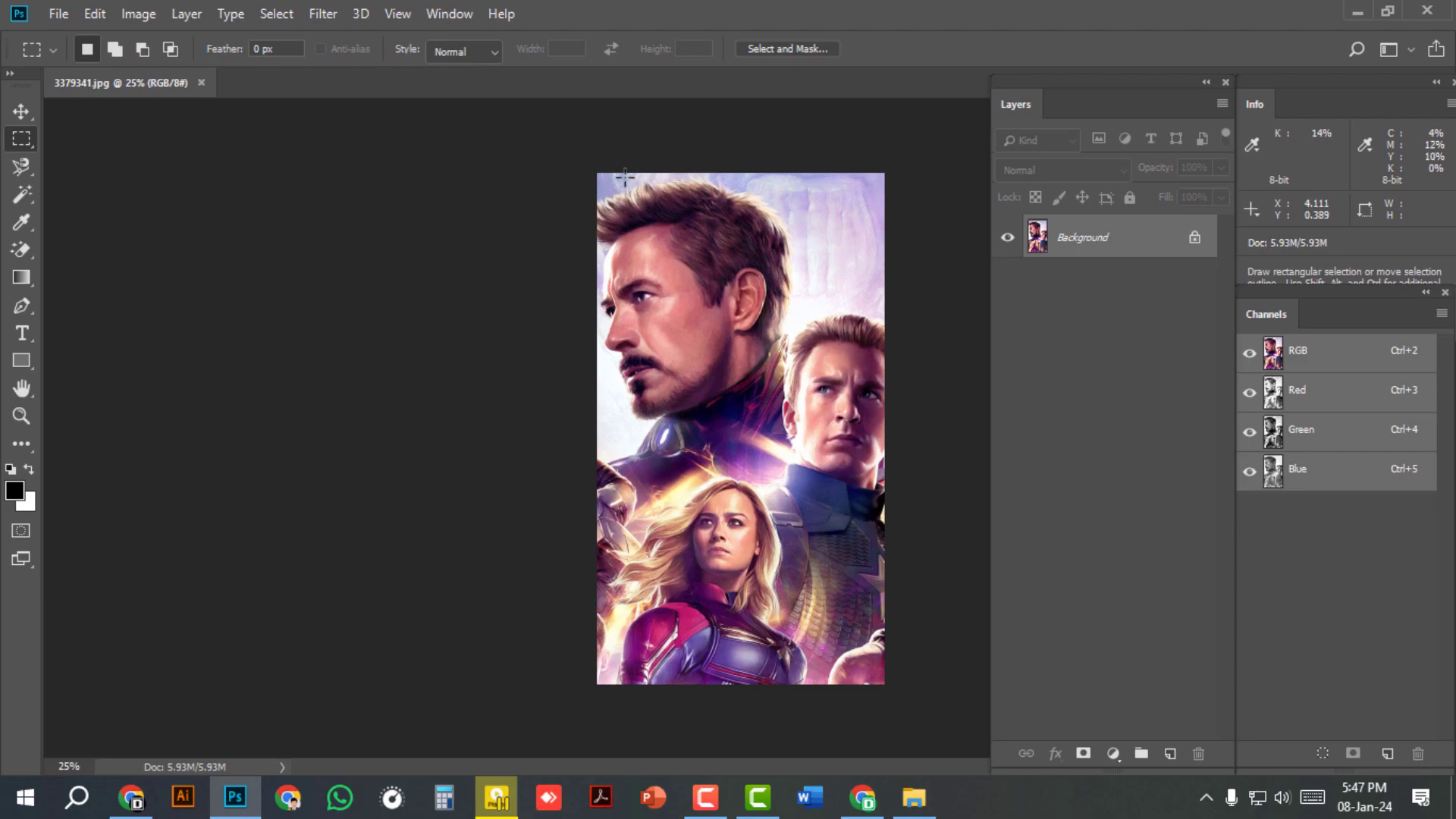
Step: Open the Window menu to see which panels can be shown beside the poster
{"action": "left_click", "coordinate": [447, 14]}
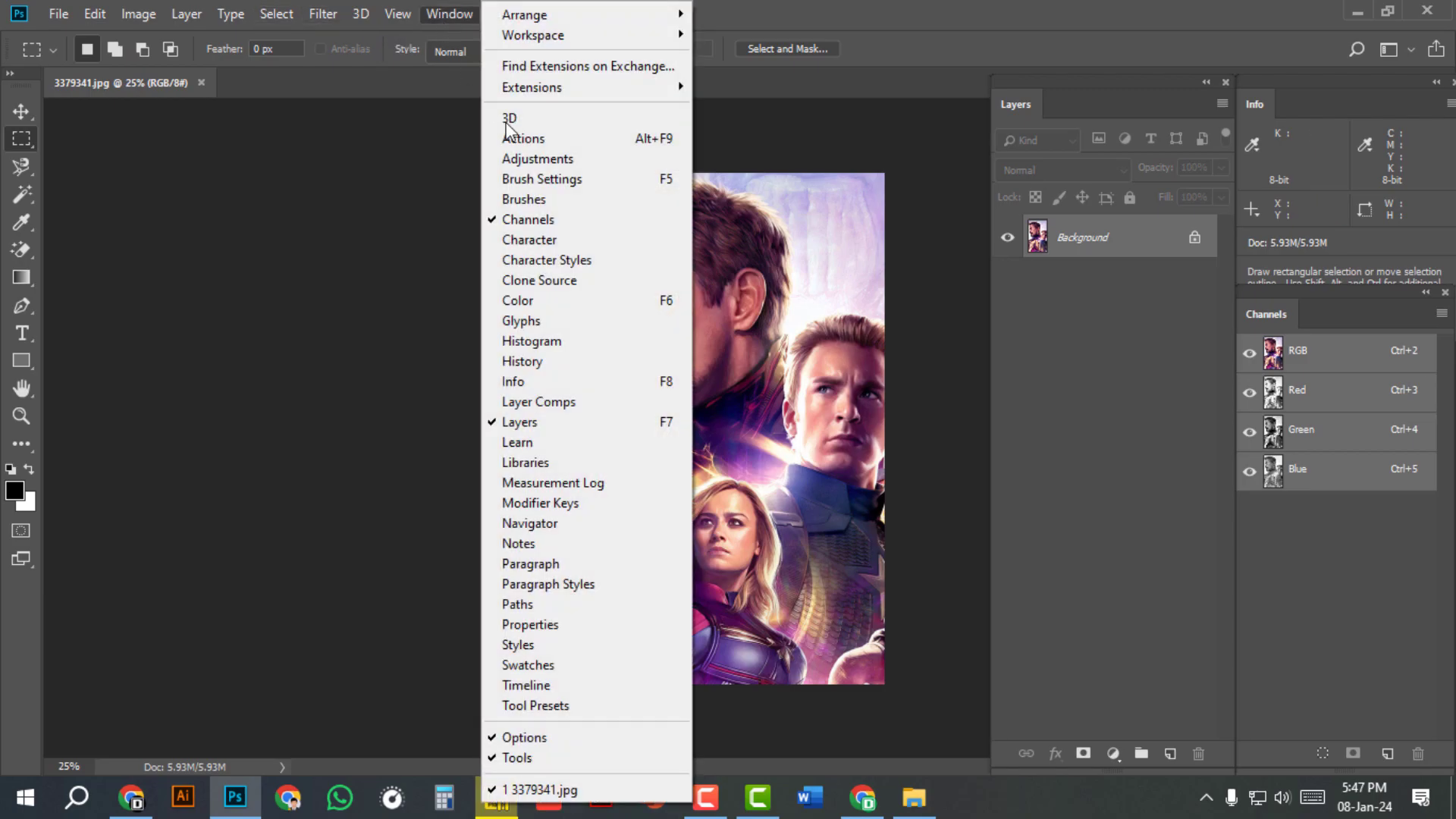
Step: Load Debu's Halftones Actions Set into the Actions panel
{"action": "left_click", "coordinate": [529, 142]}
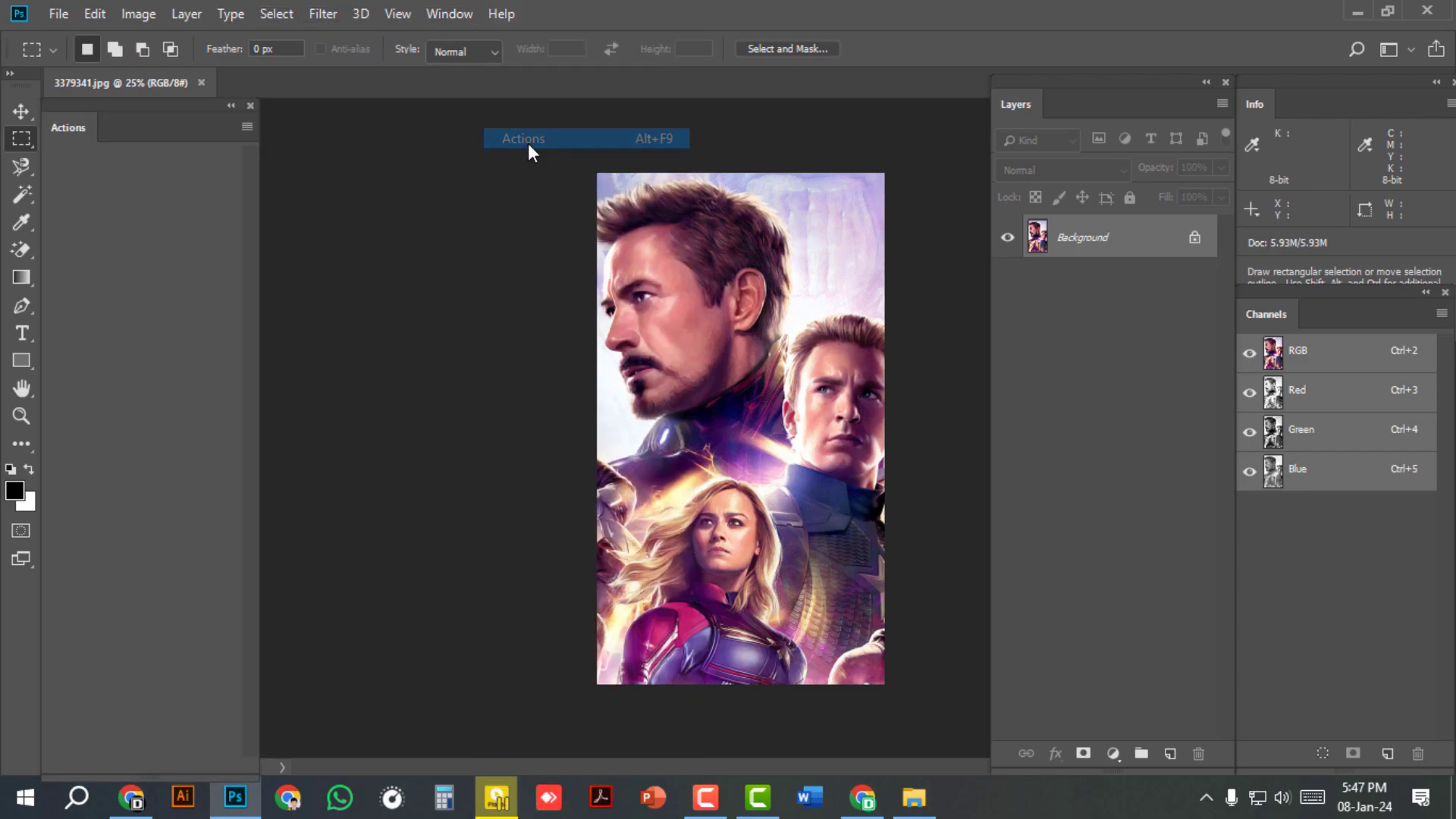
{"action": "left_click", "coordinate": [248, 127]}
{"action": "left_click", "coordinate": [330, 476]}
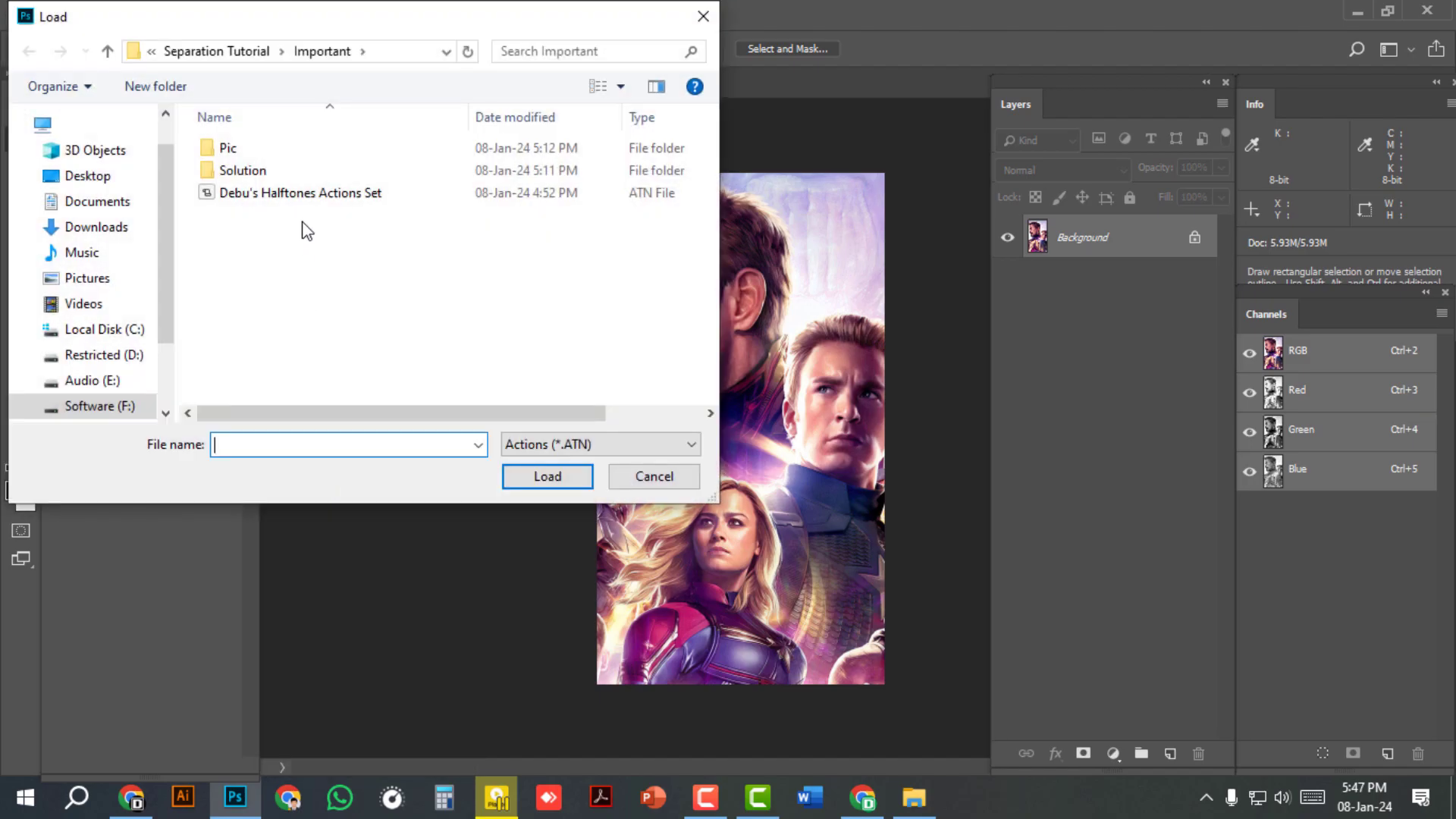
{"action": "left_click", "coordinate": [300, 196]}
{"action": "left_click", "coordinate": [524, 477]}
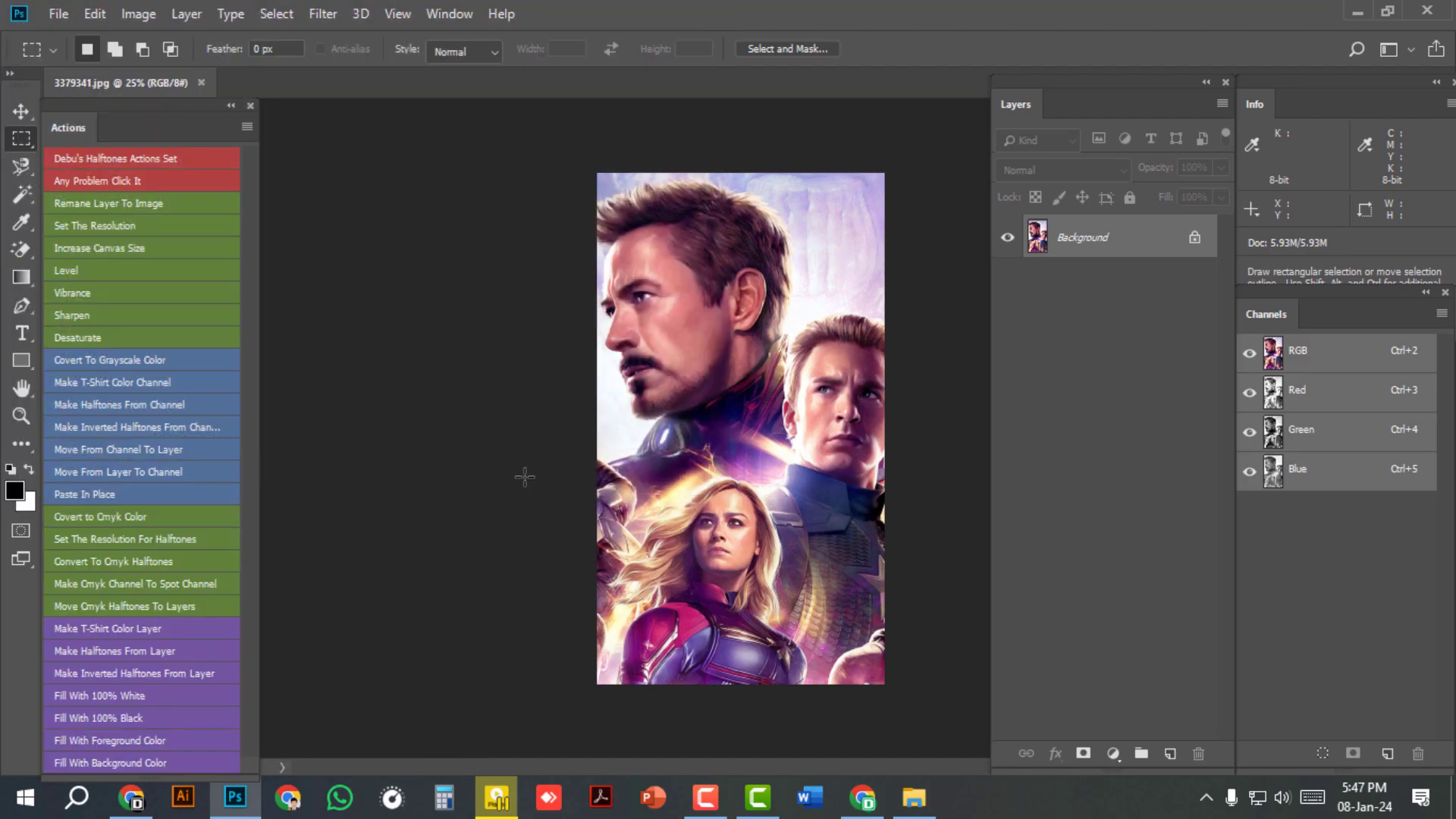
Step: Toggle the Actions panel's Button Mode off and back on to show one-click buttons
{"action": "left_click", "coordinate": [249, 128]}
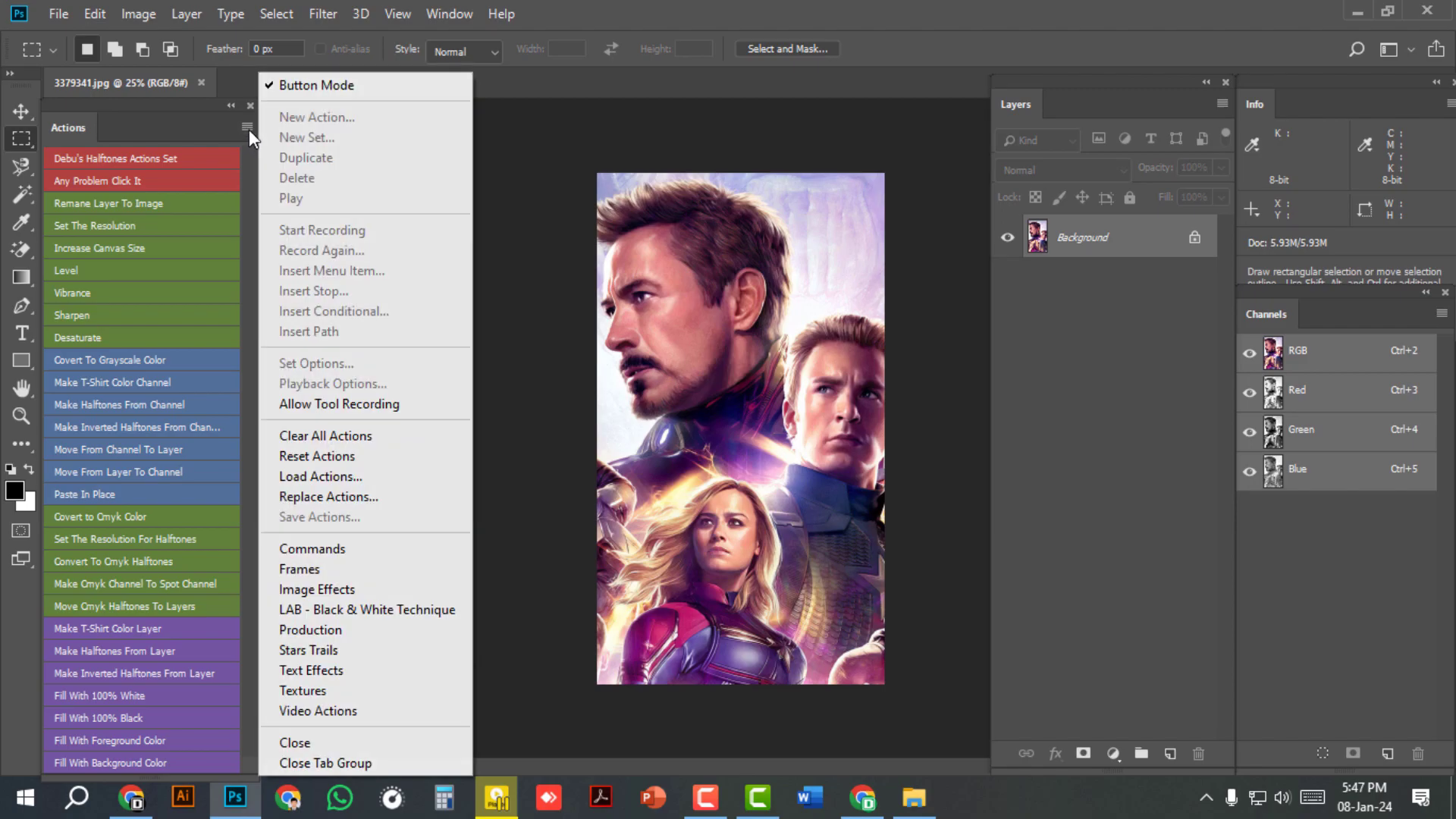
{"action": "left_click", "coordinate": [304, 86]}
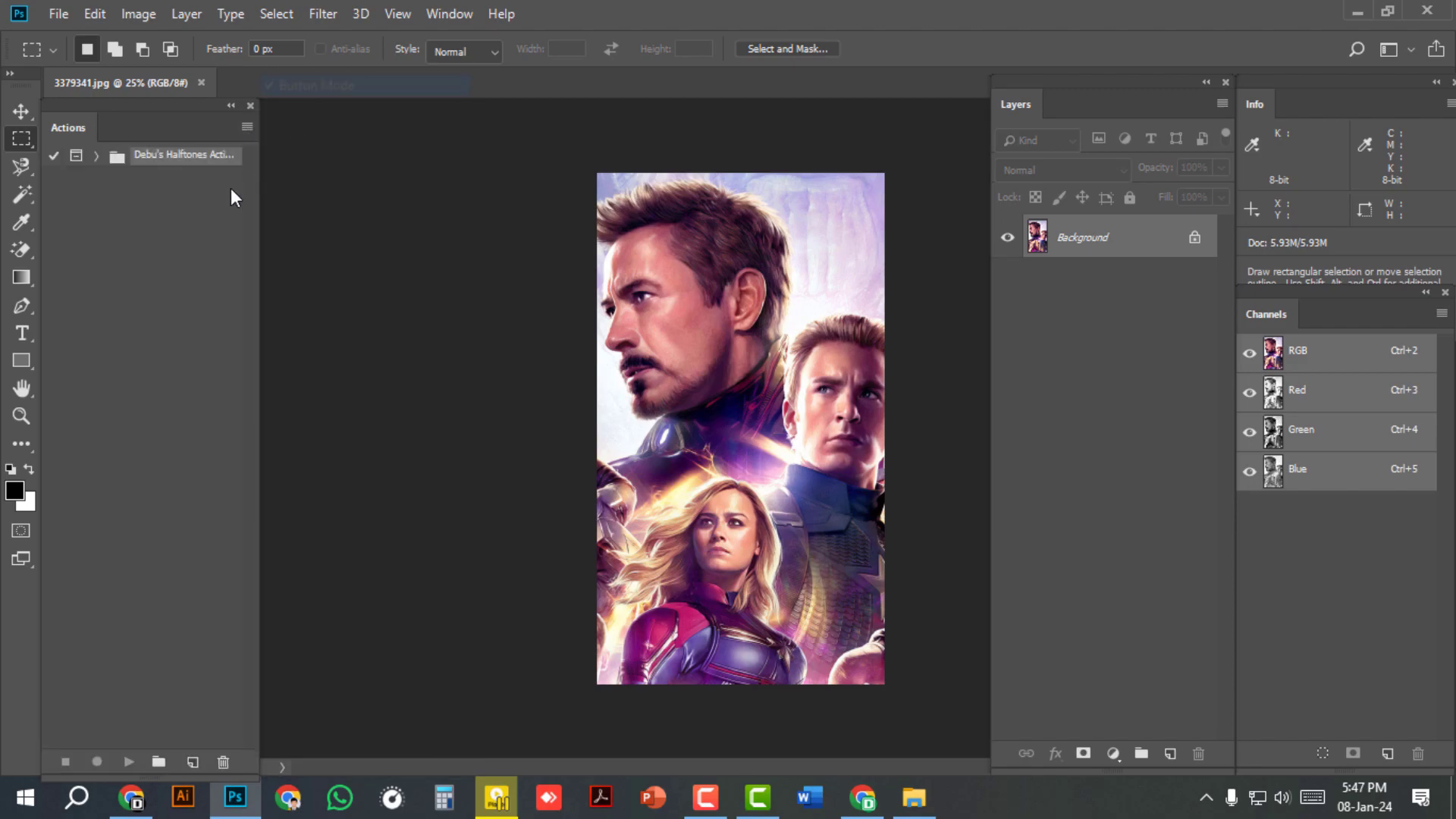
{"action": "left_click", "coordinate": [249, 128]}
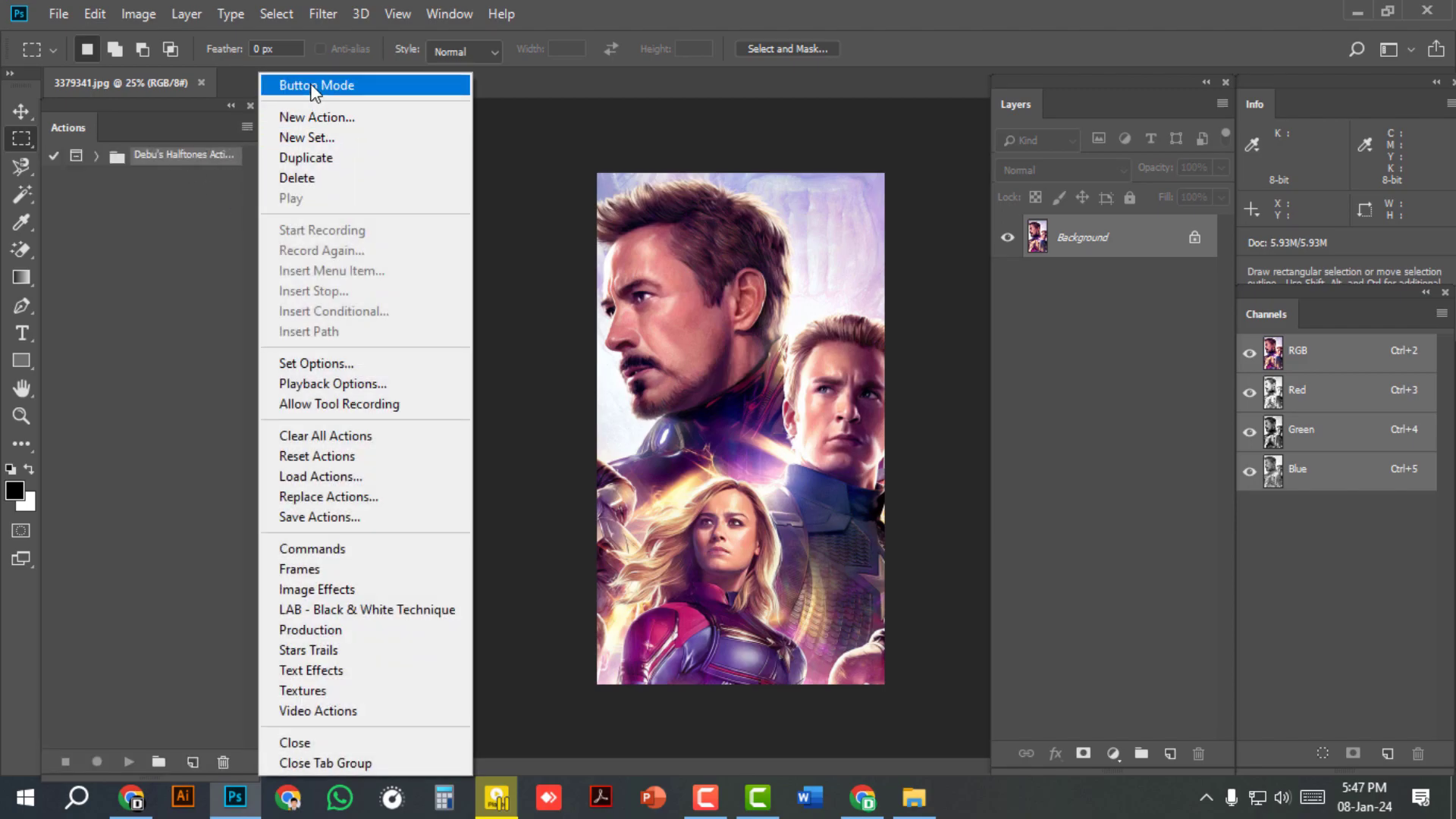
{"action": "left_click", "coordinate": [311, 82]}
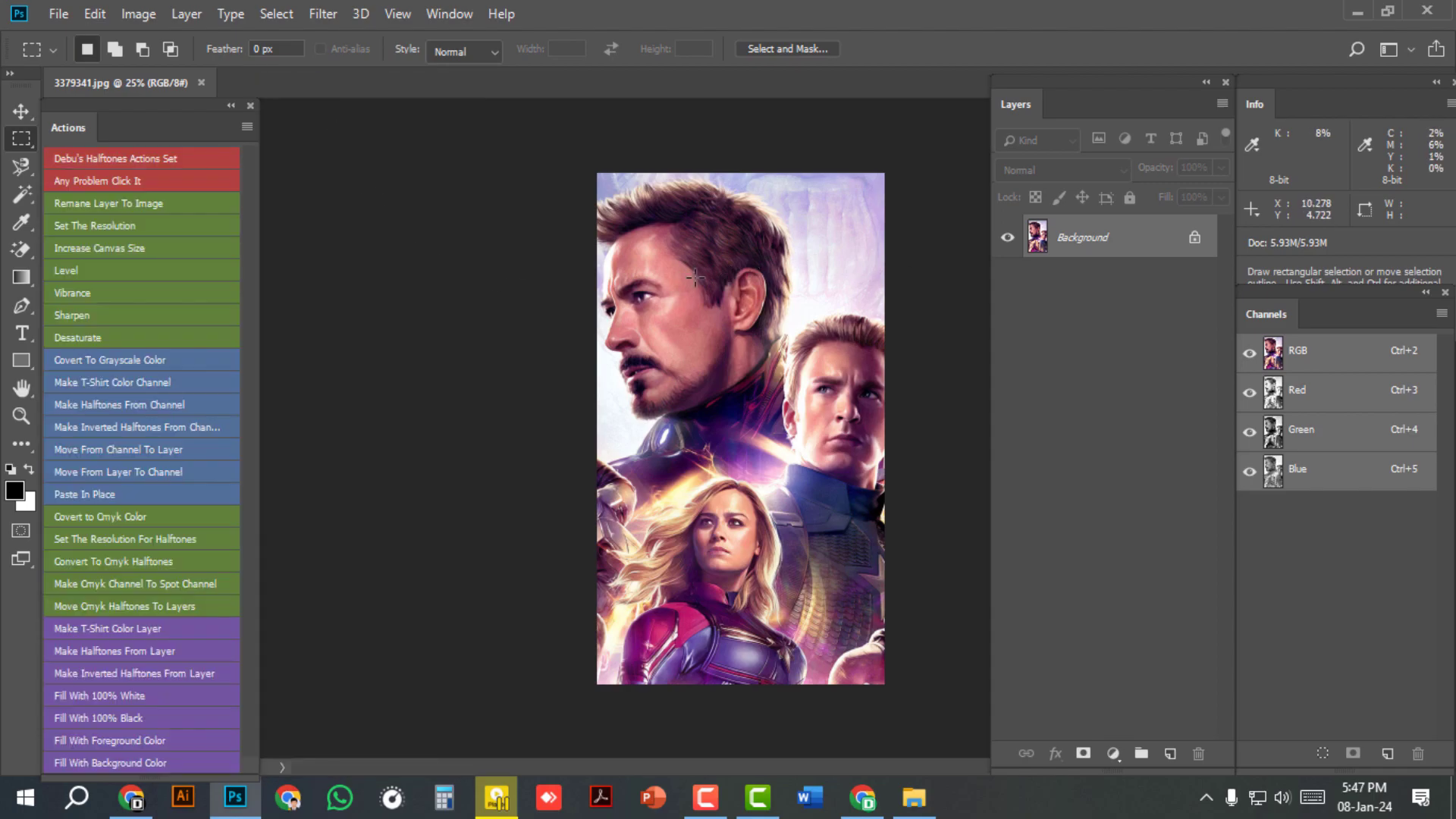
Step: Rename the layer to Image and resize to 5 inches wide at 300 ppi, Automatic resampling
{"action": "left_click", "coordinate": [115, 204]}
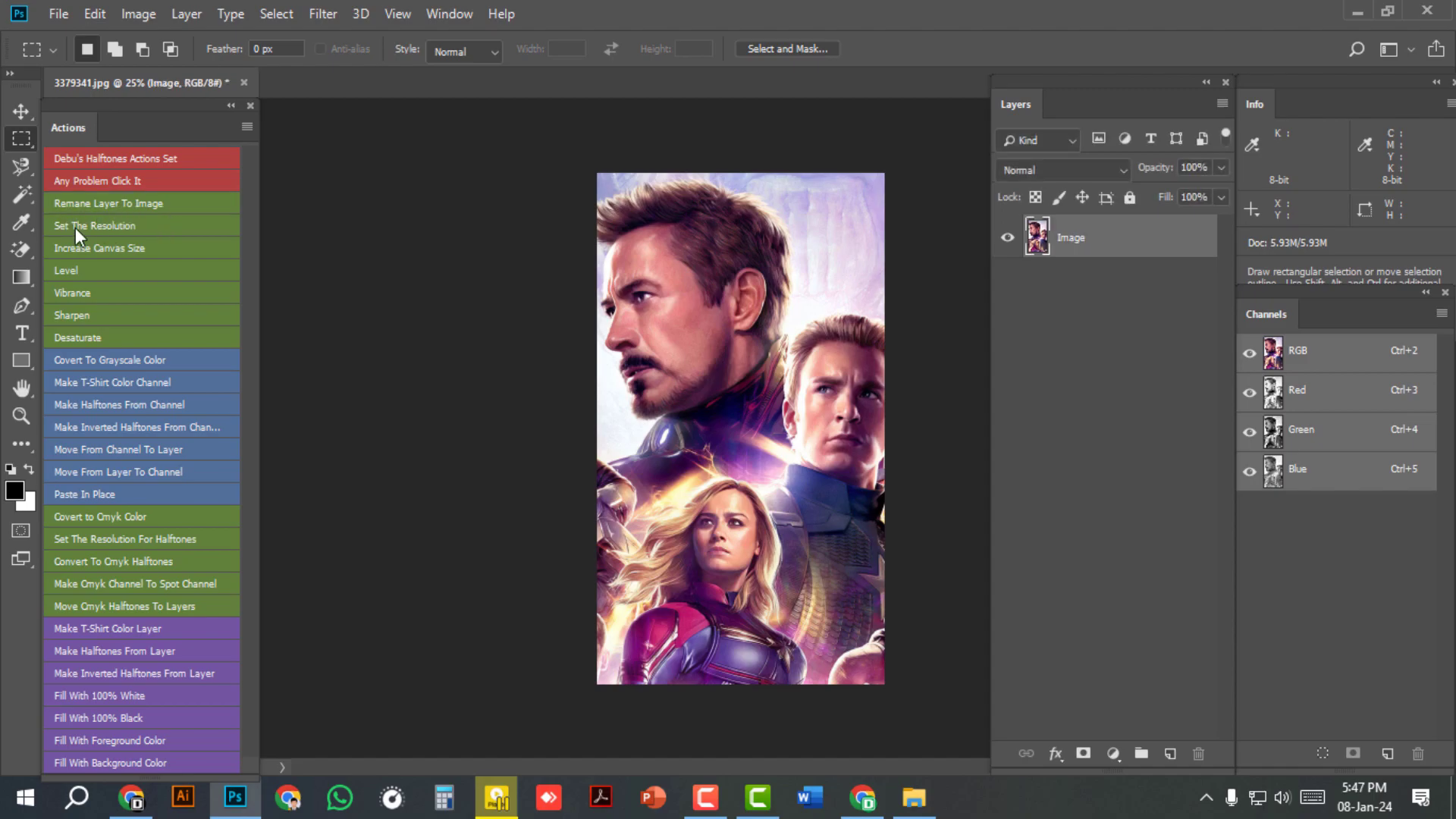
{"action": "left_click", "coordinate": [106, 224]}
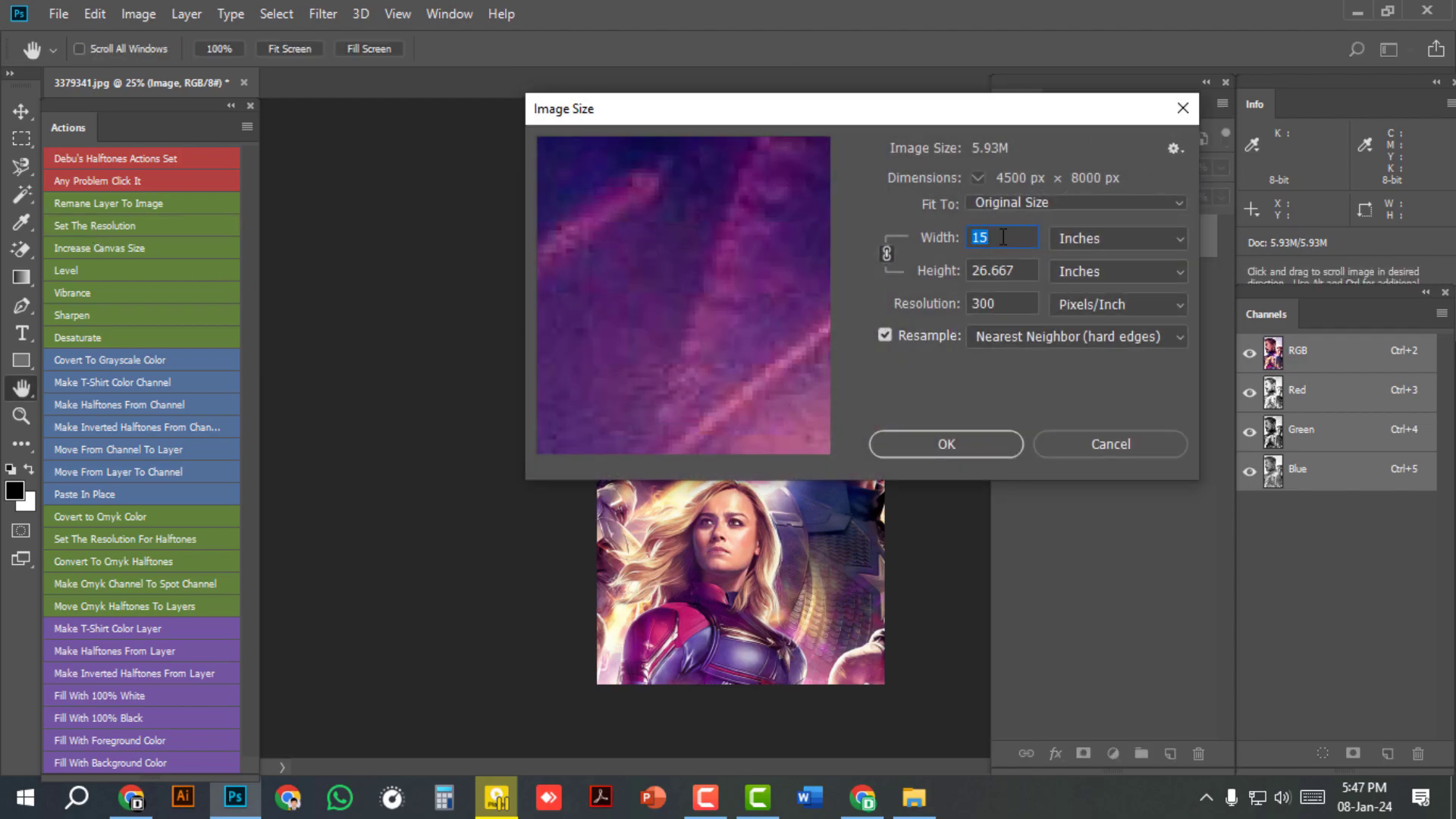
{"action": "type", "text": "5"}
{"action": "left_click", "coordinate": [1028, 335]}
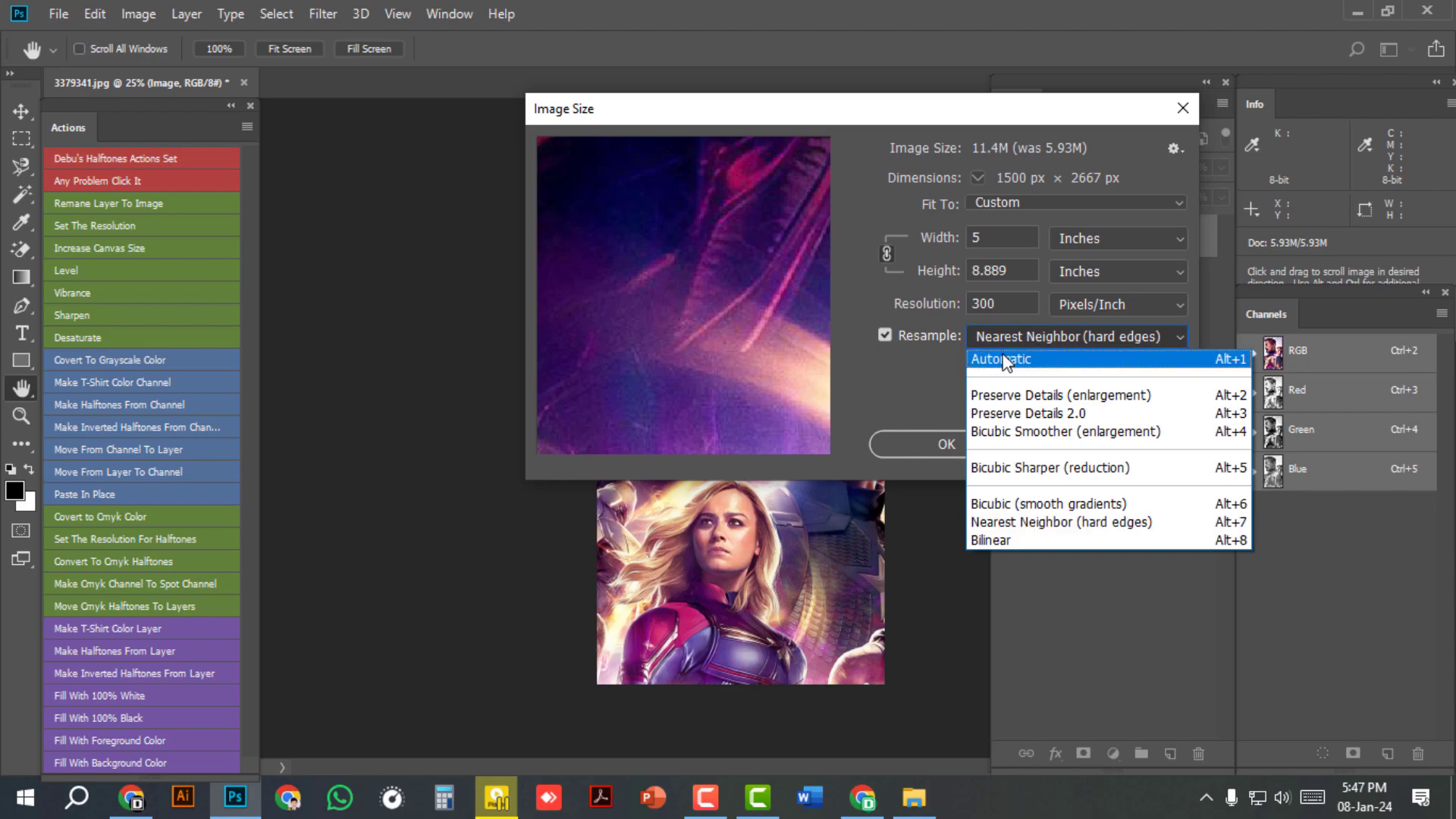
{"action": "left_click", "coordinate": [1001, 358]}
{"action": "left_click", "coordinate": [956, 442]}
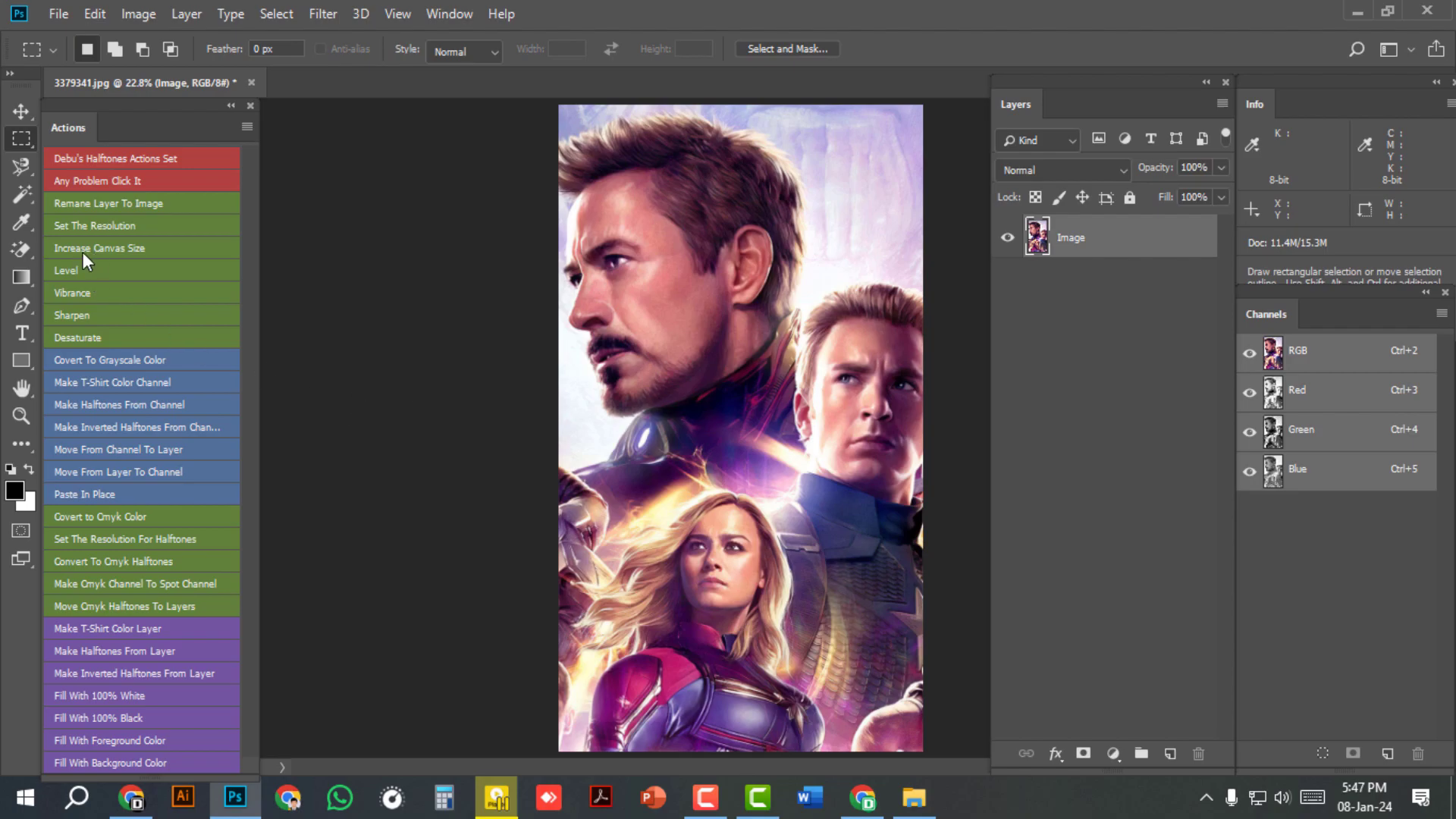
Step: Run the Increase Canvas Size and Level actions, confirming each dialog
{"action": "left_click", "coordinate": [128, 255]}
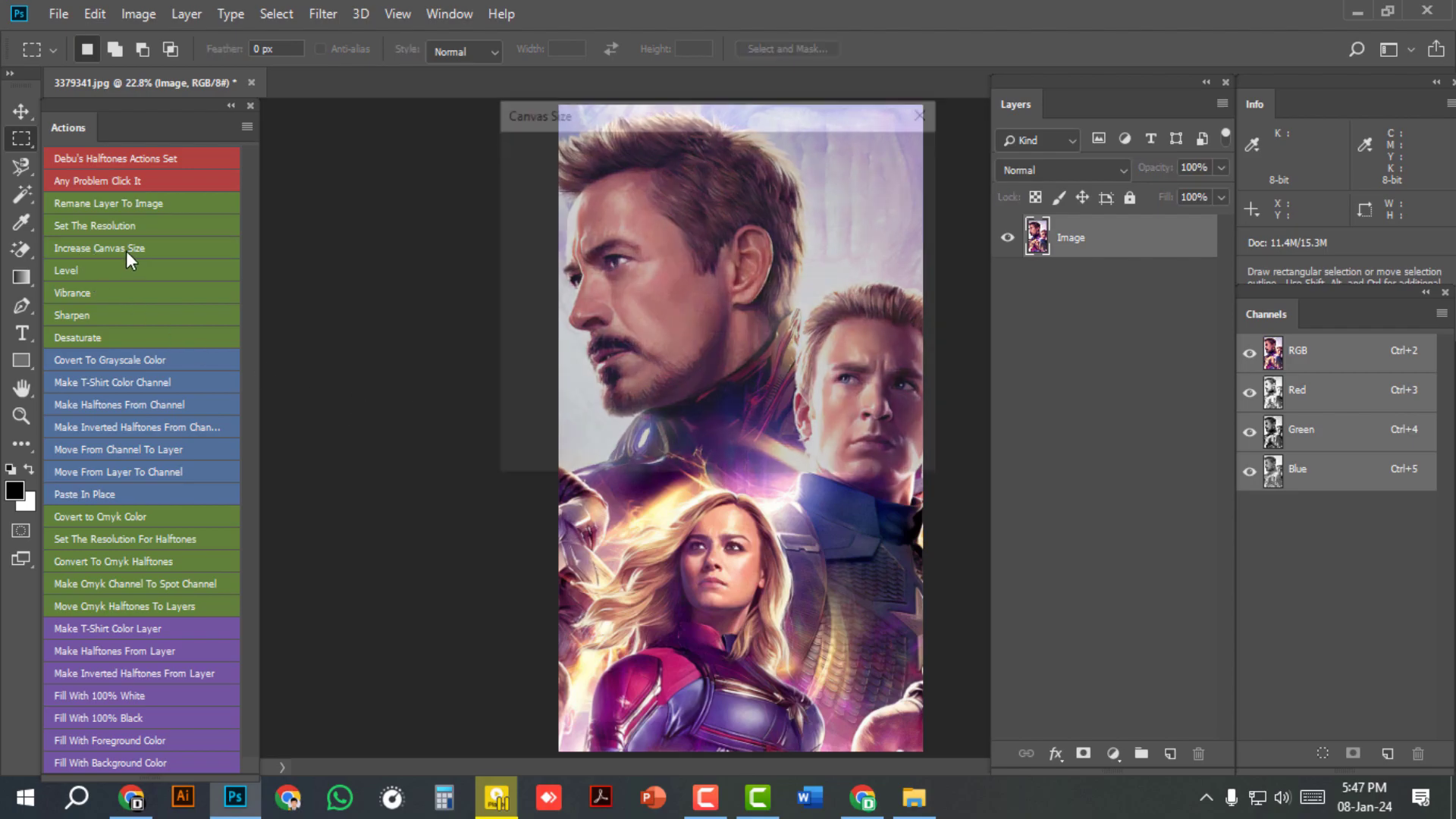
{"action": "left_click", "coordinate": [893, 160]}
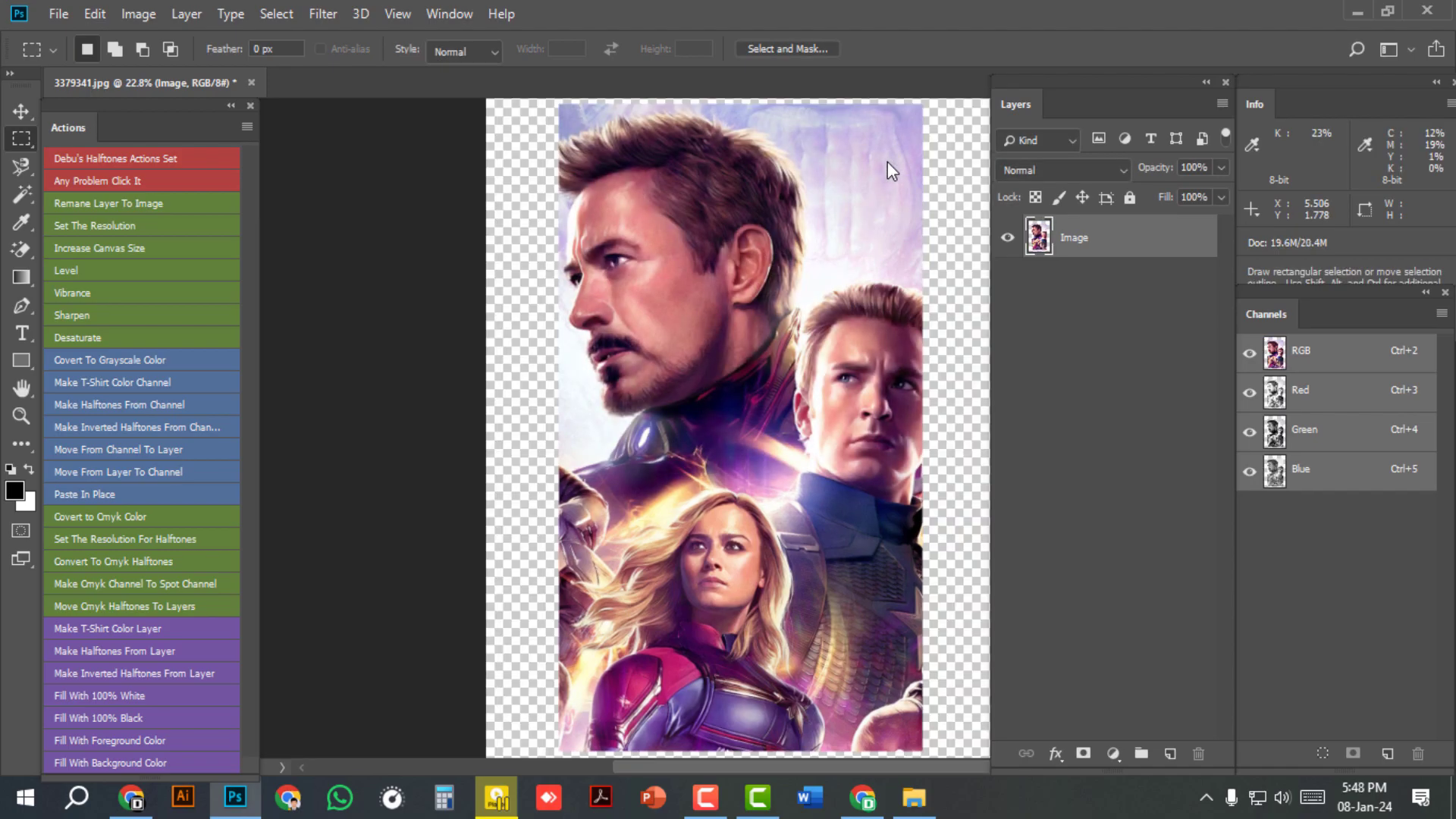
{"action": "left_click", "coordinate": [65, 273]}
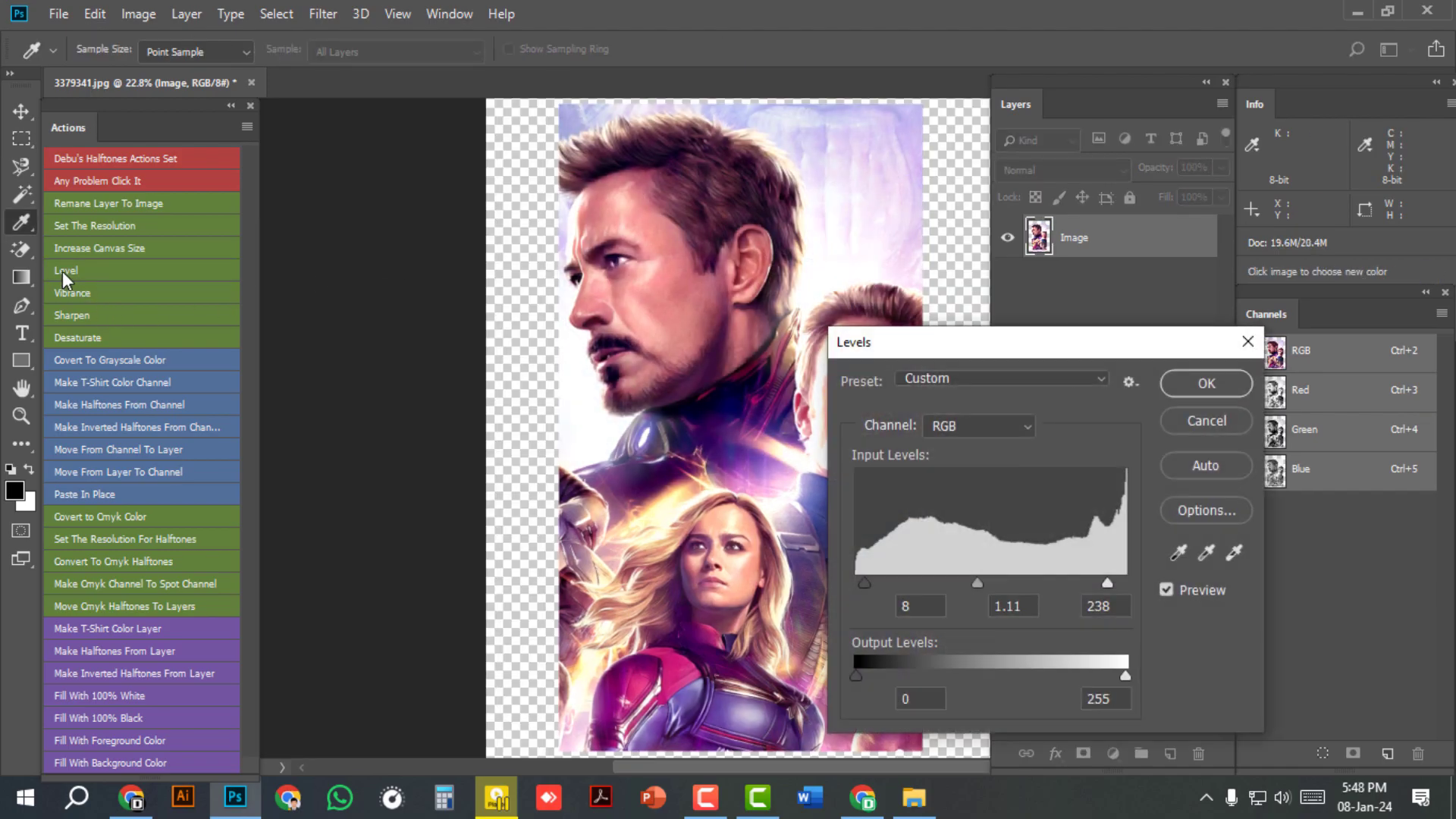
{"action": "left_click", "coordinate": [1205, 388]}
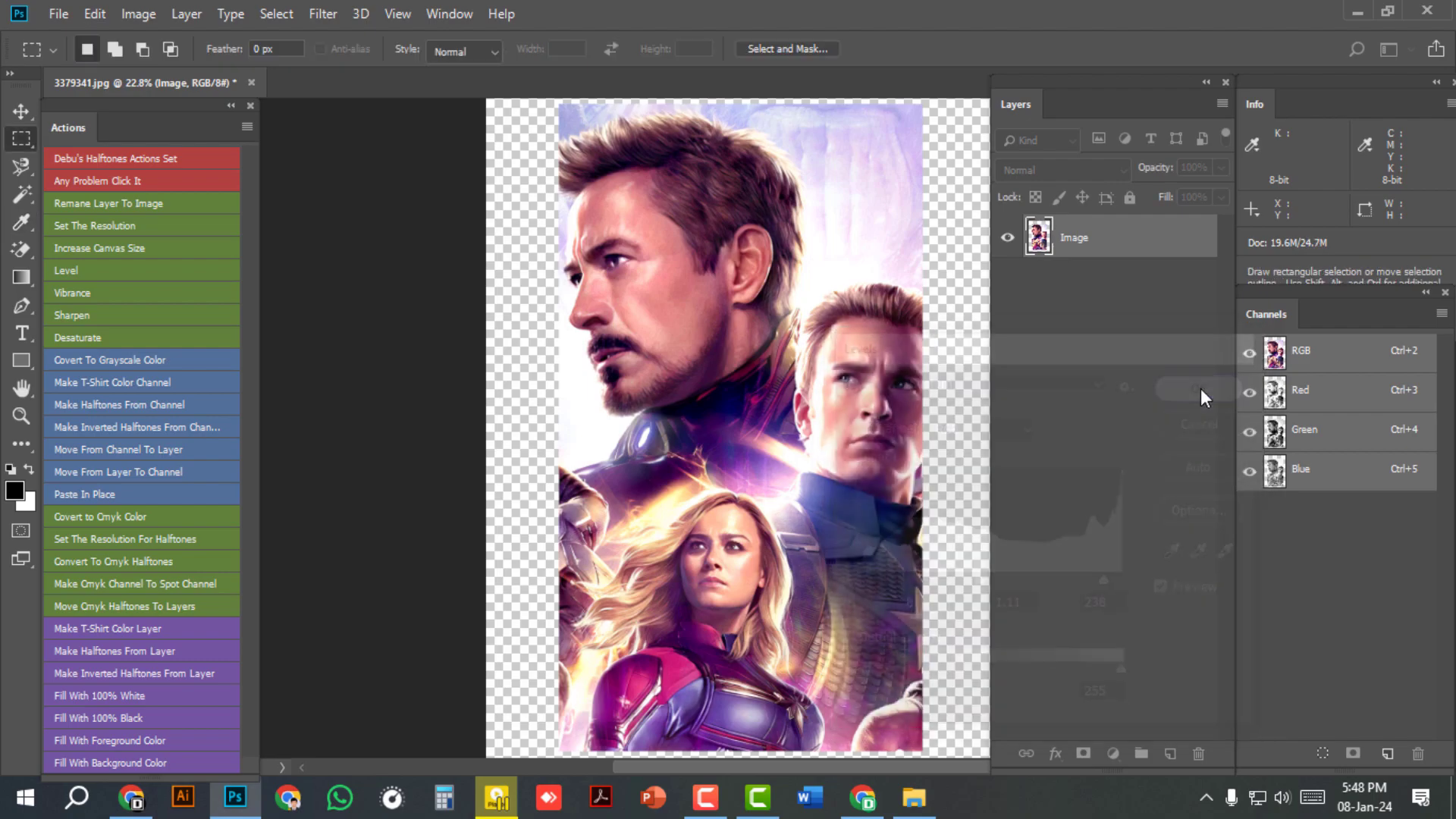
Step: Apply the Vibrance action and convert the poster to CMYK colour
{"action": "left_click", "coordinate": [81, 296]}
{"action": "left_click", "coordinate": [1130, 463]}
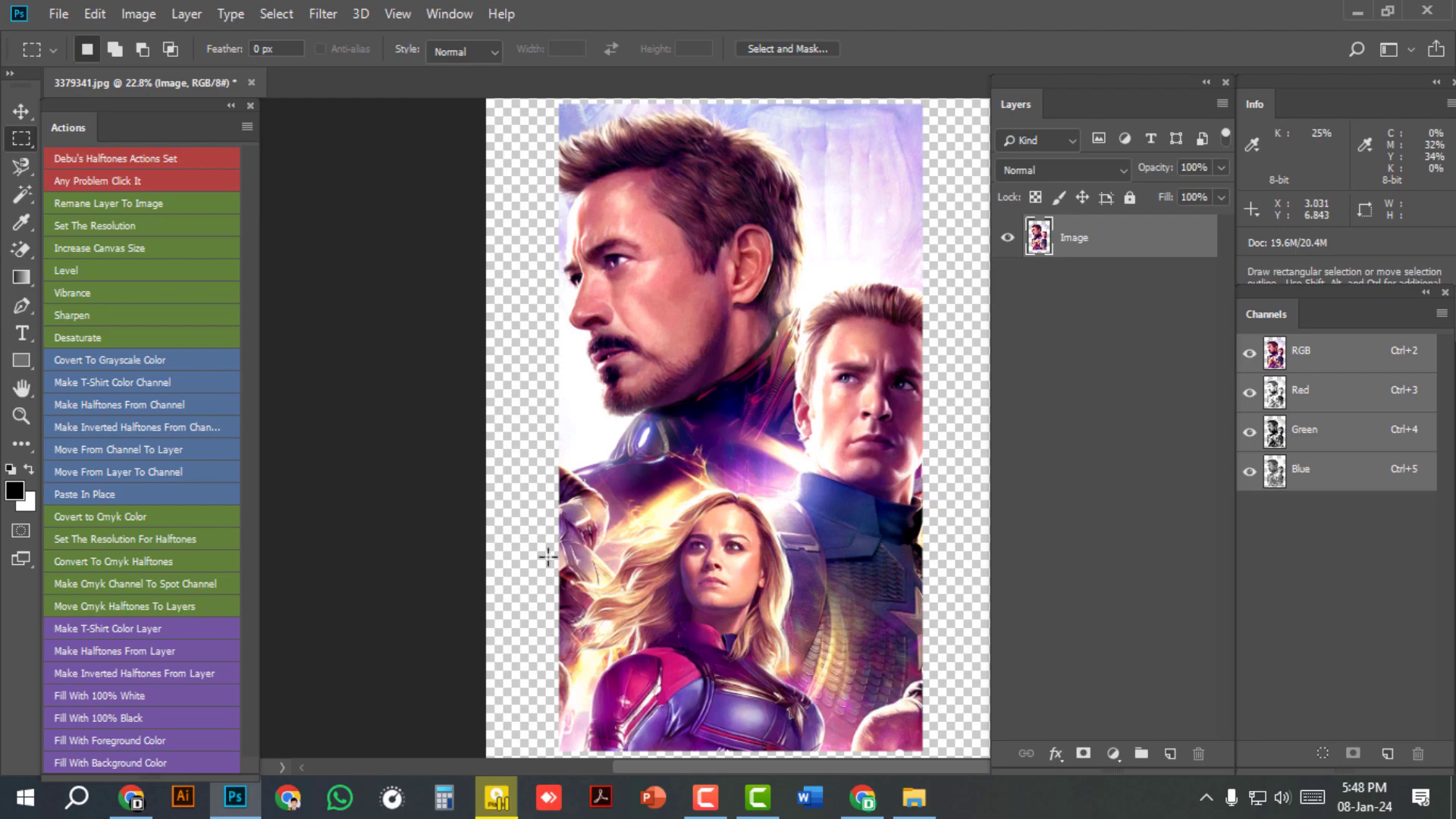
{"action": "left_click", "coordinate": [126, 517]}
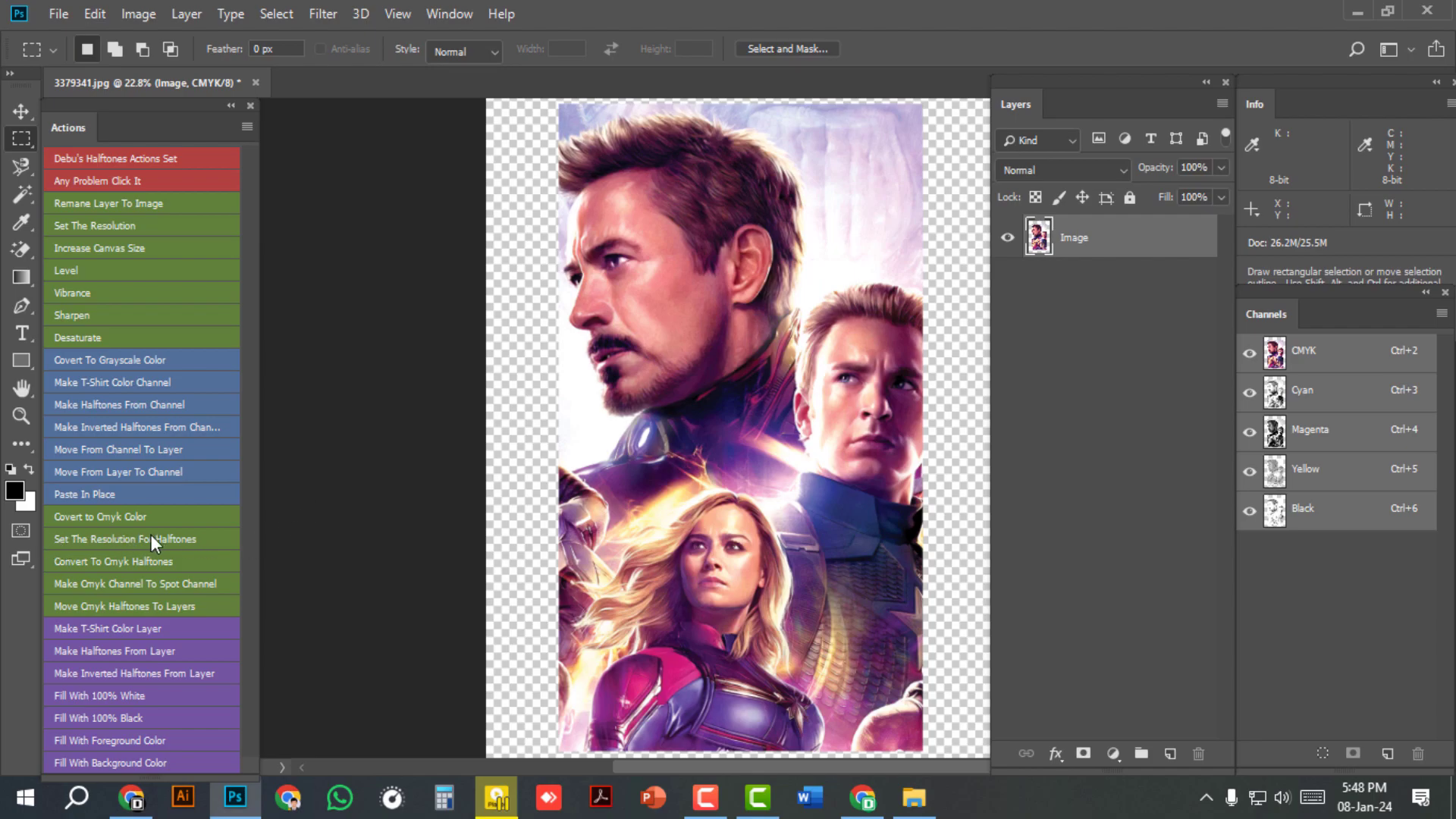
Step: Resample the CMYK poster to 600 pixels/inch (4200 × 6534 px) with the halftone resolution action
{"action": "left_click", "coordinate": [118, 539]}
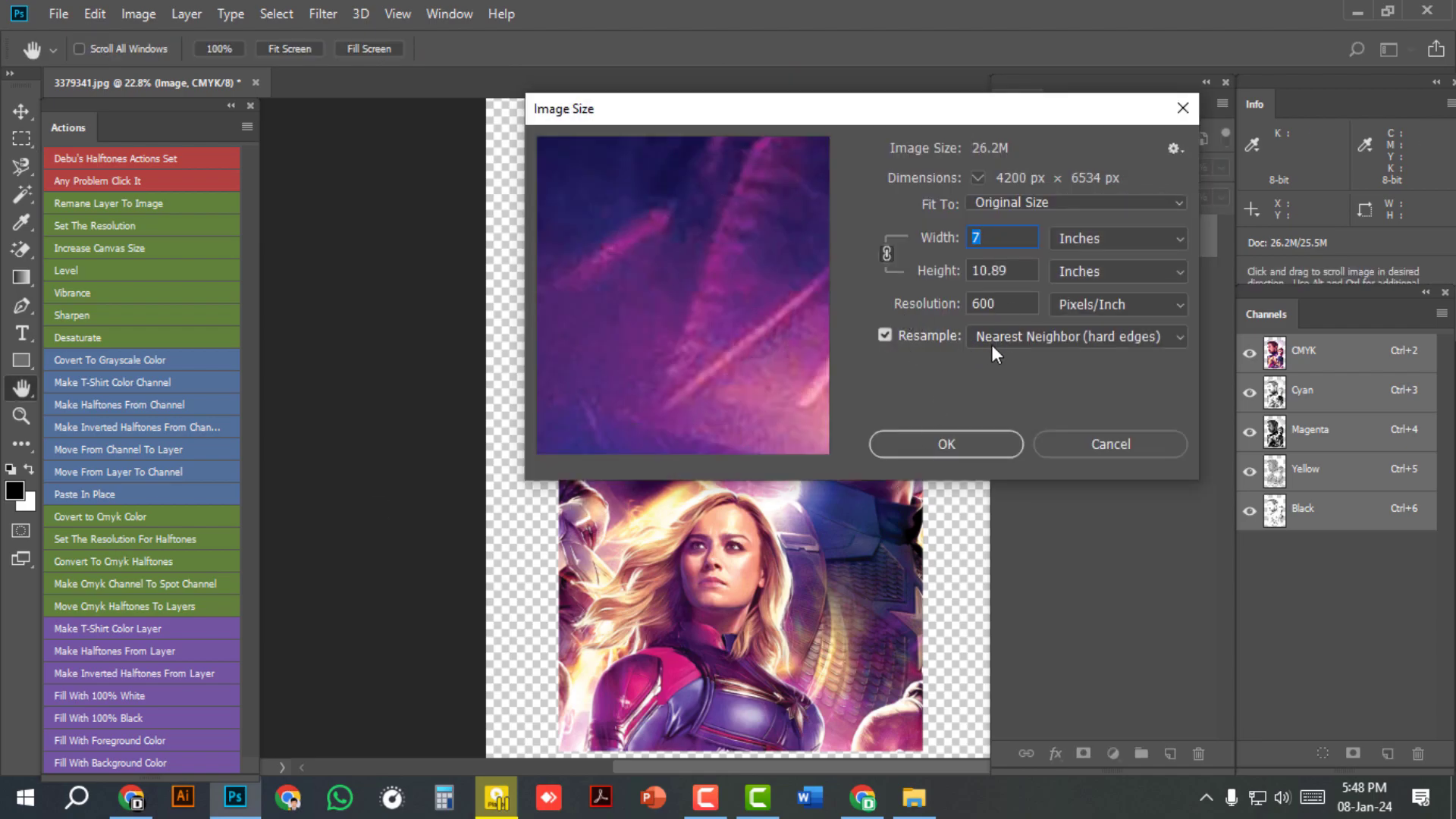
{"action": "left_click", "coordinate": [939, 444]}
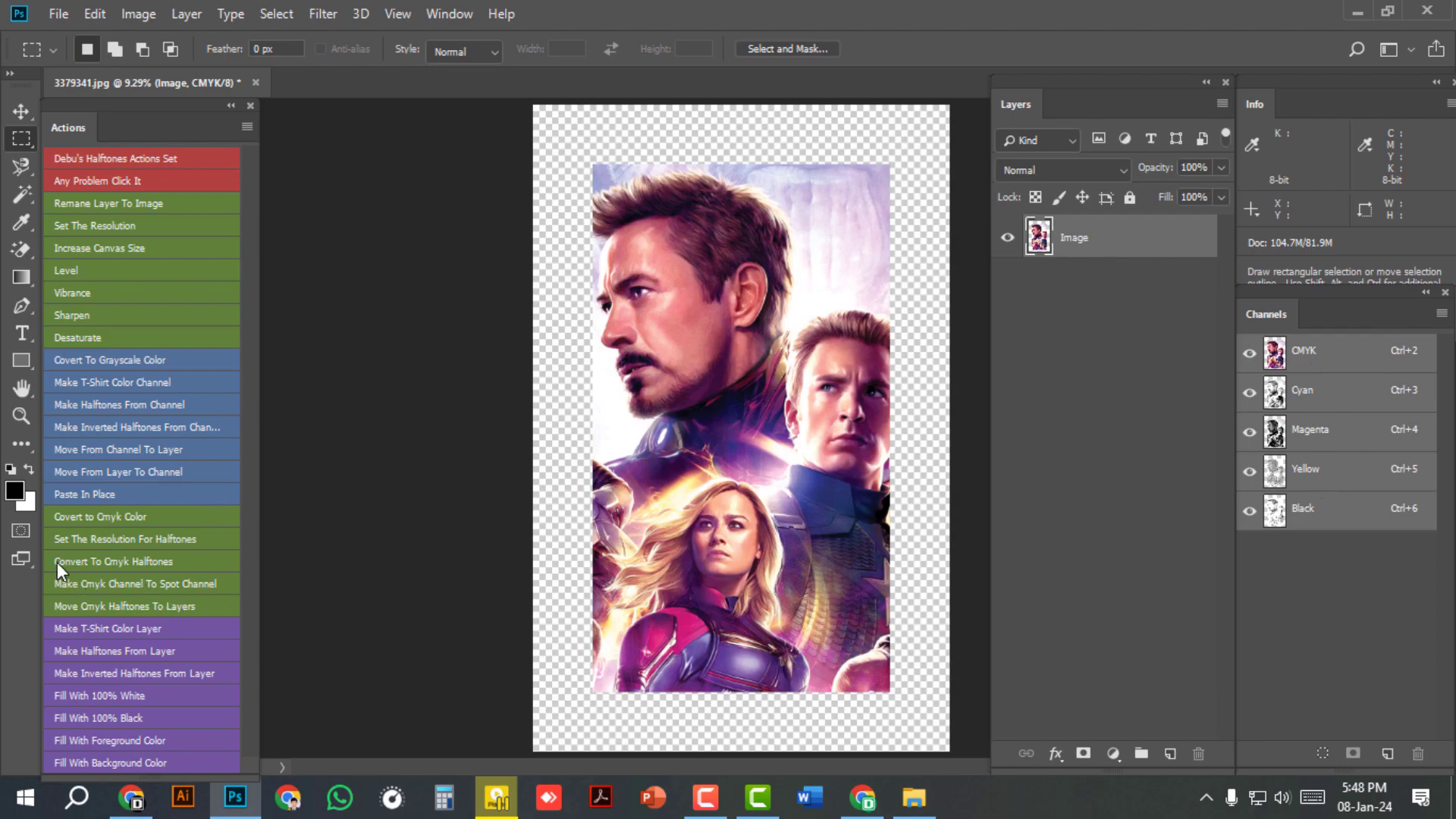
Step: Screen the Yellow copy at 0° and the Magenta copy at 75° as 45-line round halftones
{"action": "left_click", "coordinate": [109, 563]}
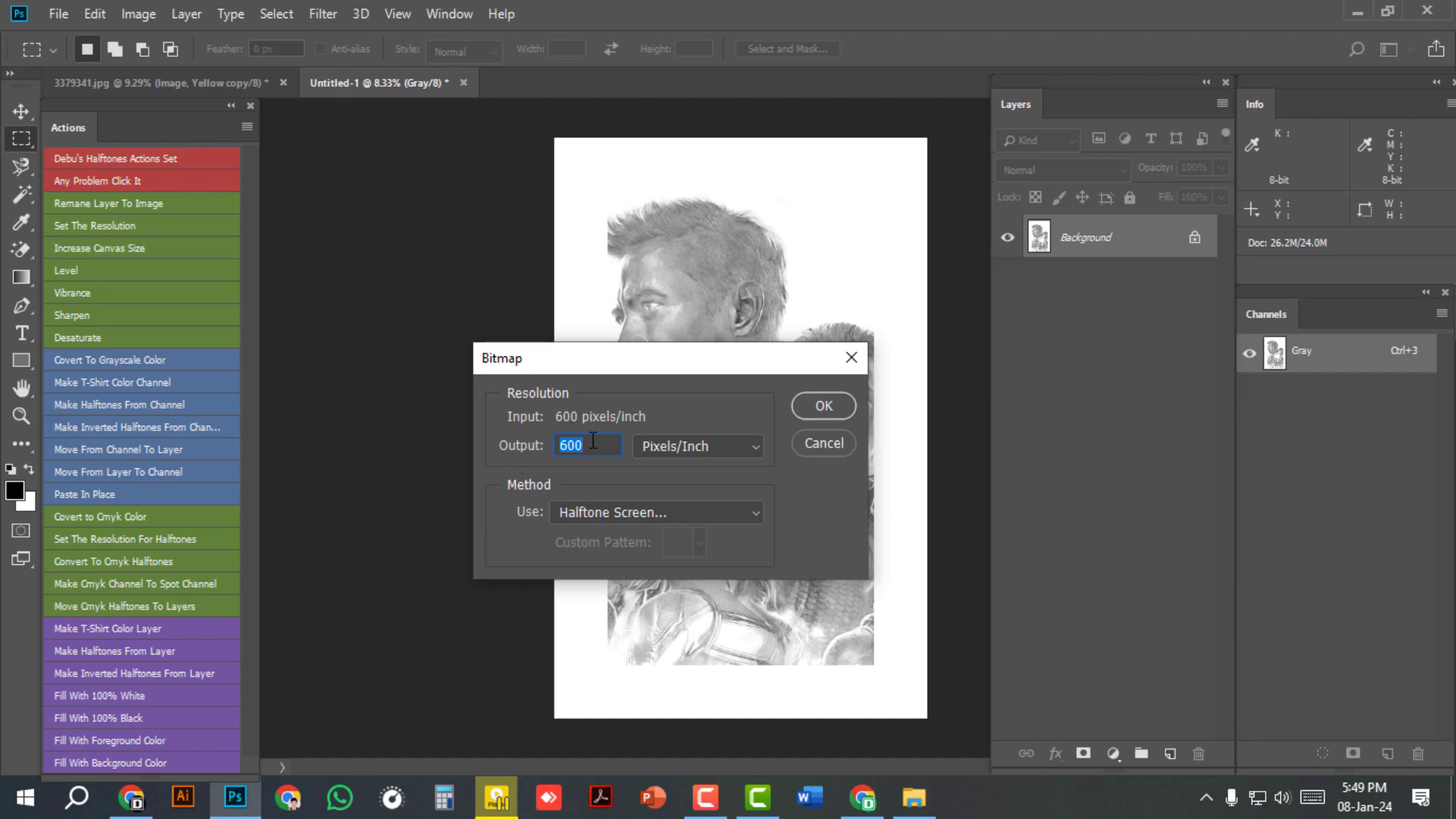
{"action": "left_click", "coordinate": [822, 406]}
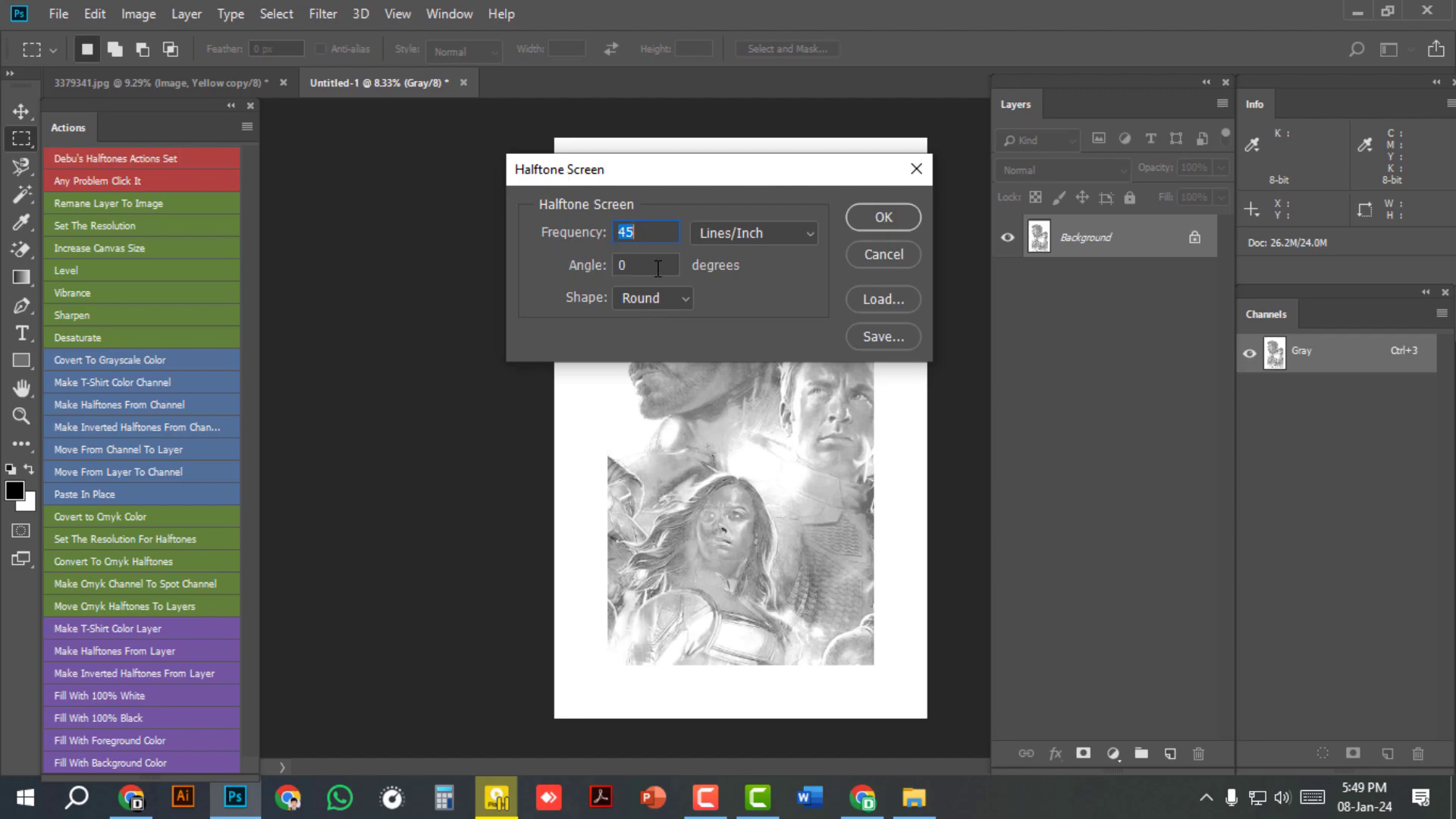
{"action": "left_click", "coordinate": [883, 216]}
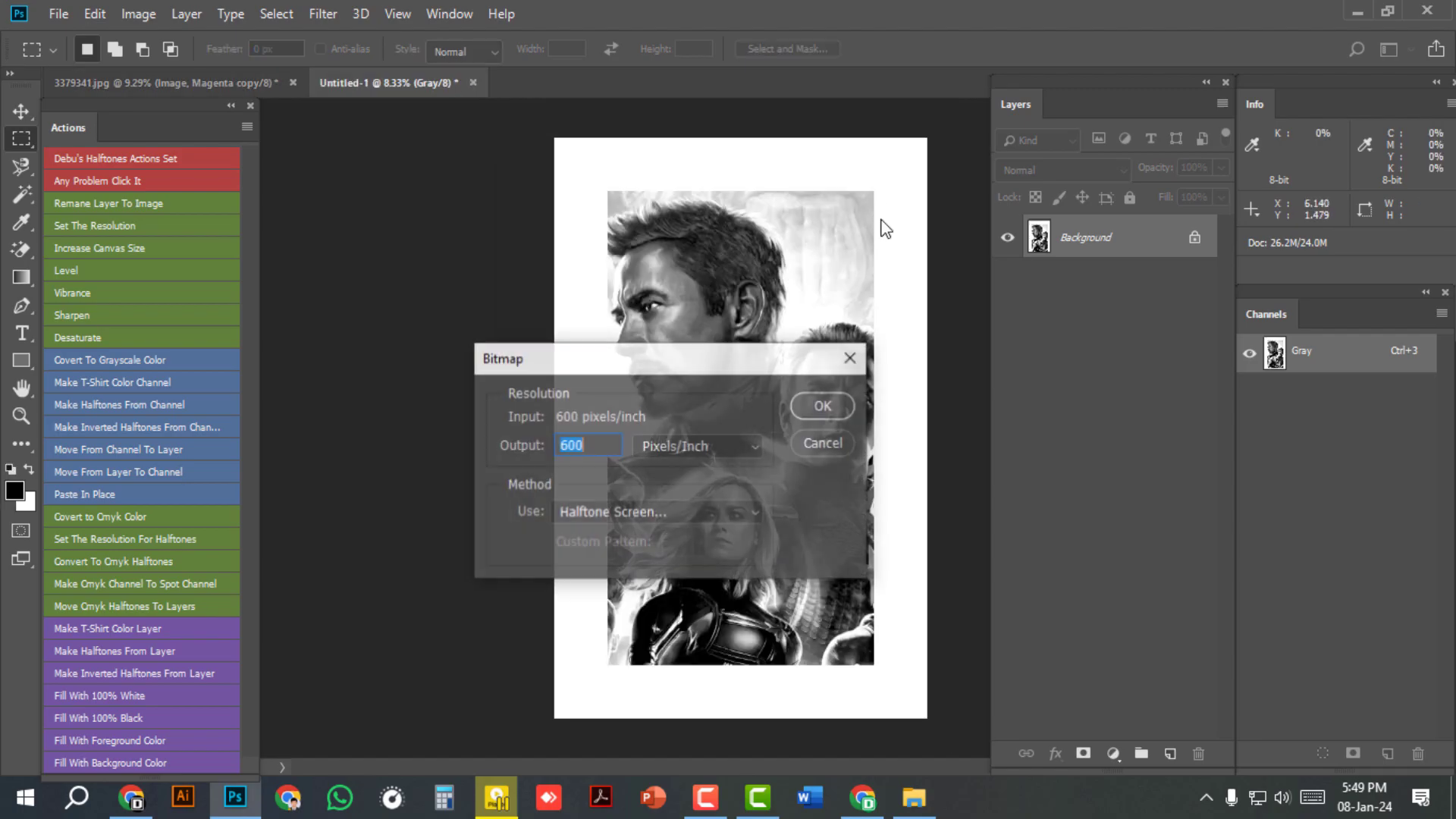
{"action": "left_click", "coordinate": [804, 406]}
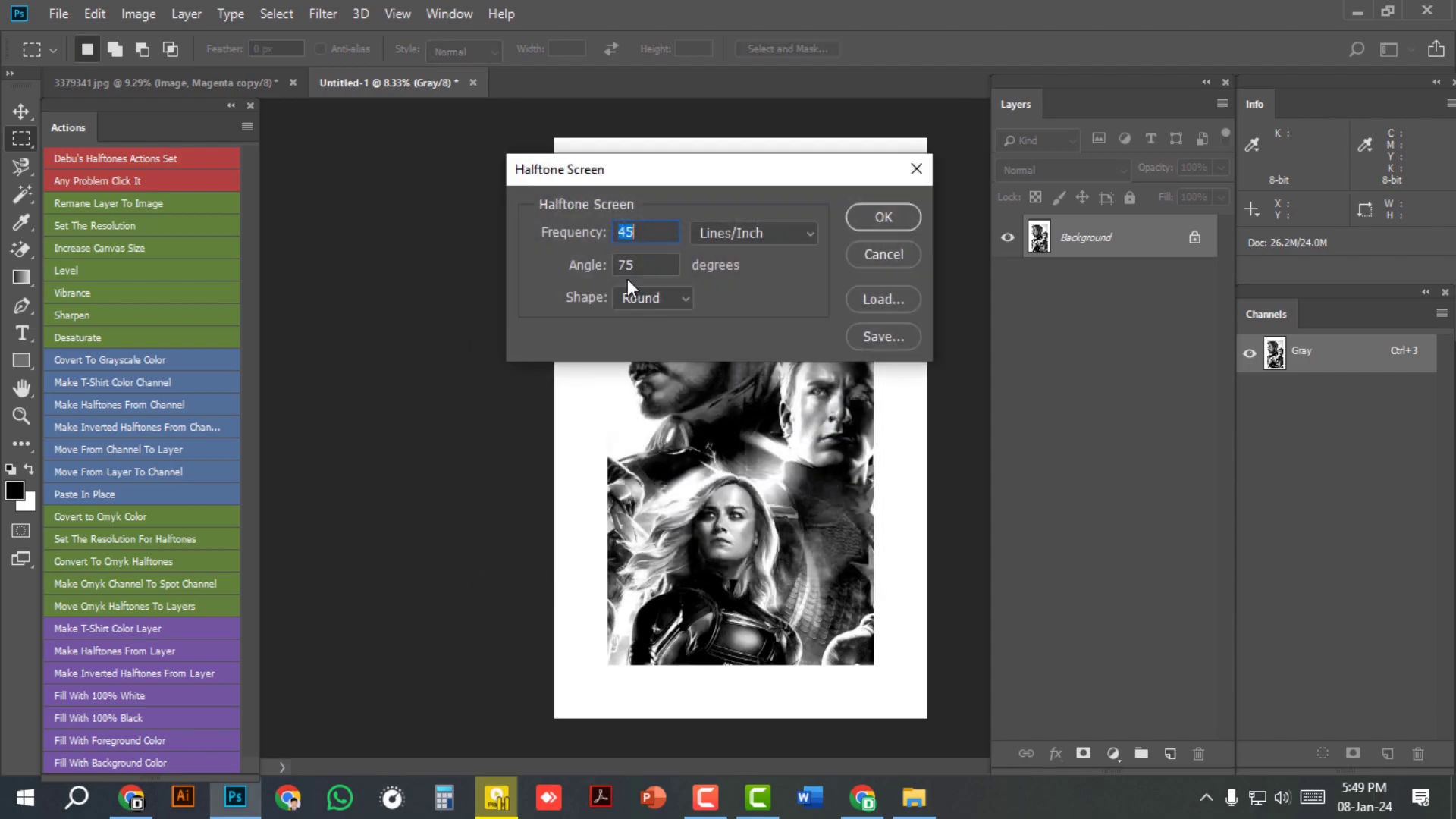
{"action": "left_click", "coordinate": [879, 221]}
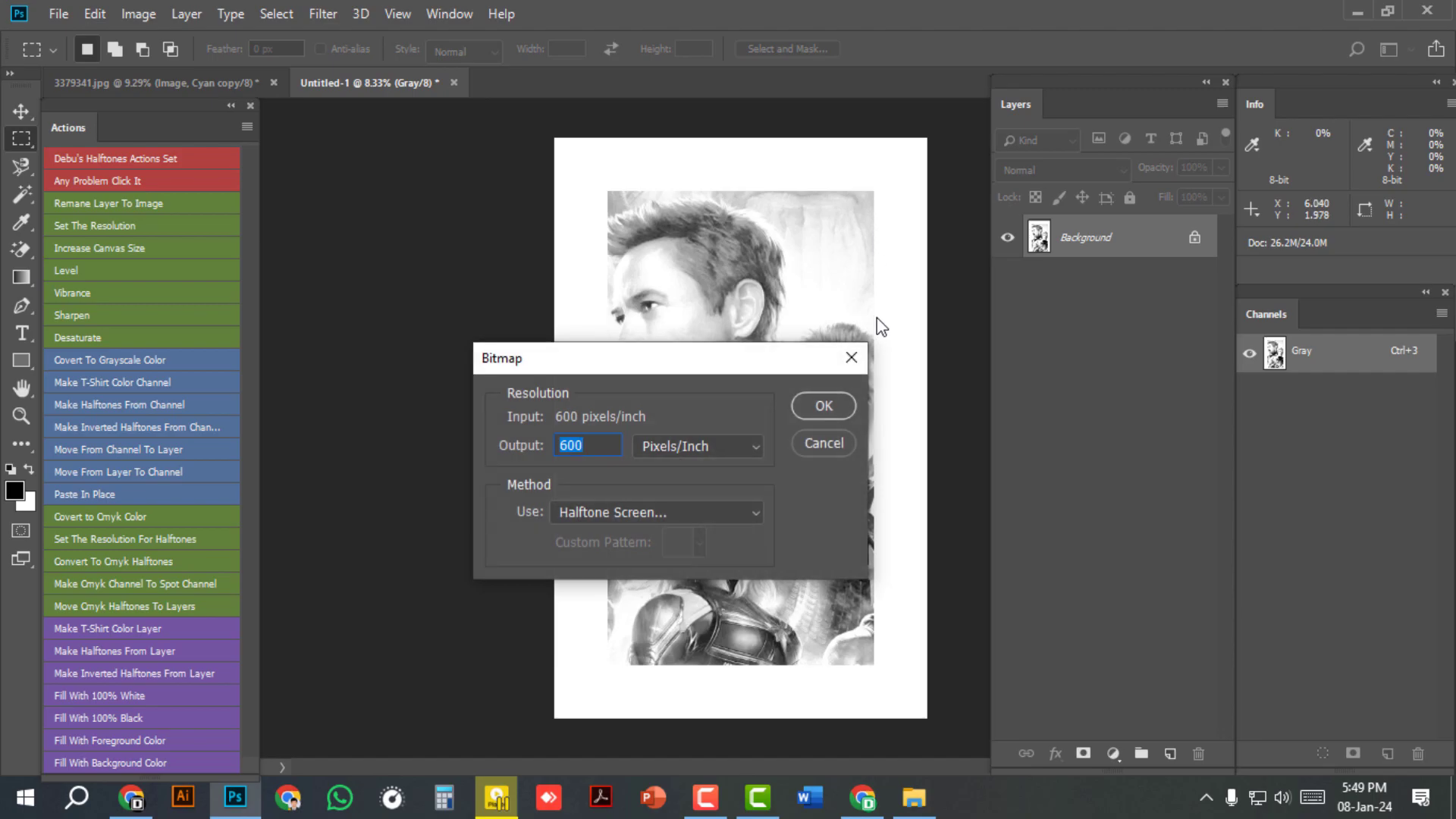
Step: Screen the Cyan copy at 15° and the Black copy at 45° as 45-line round halftones
{"action": "left_click", "coordinate": [835, 401]}
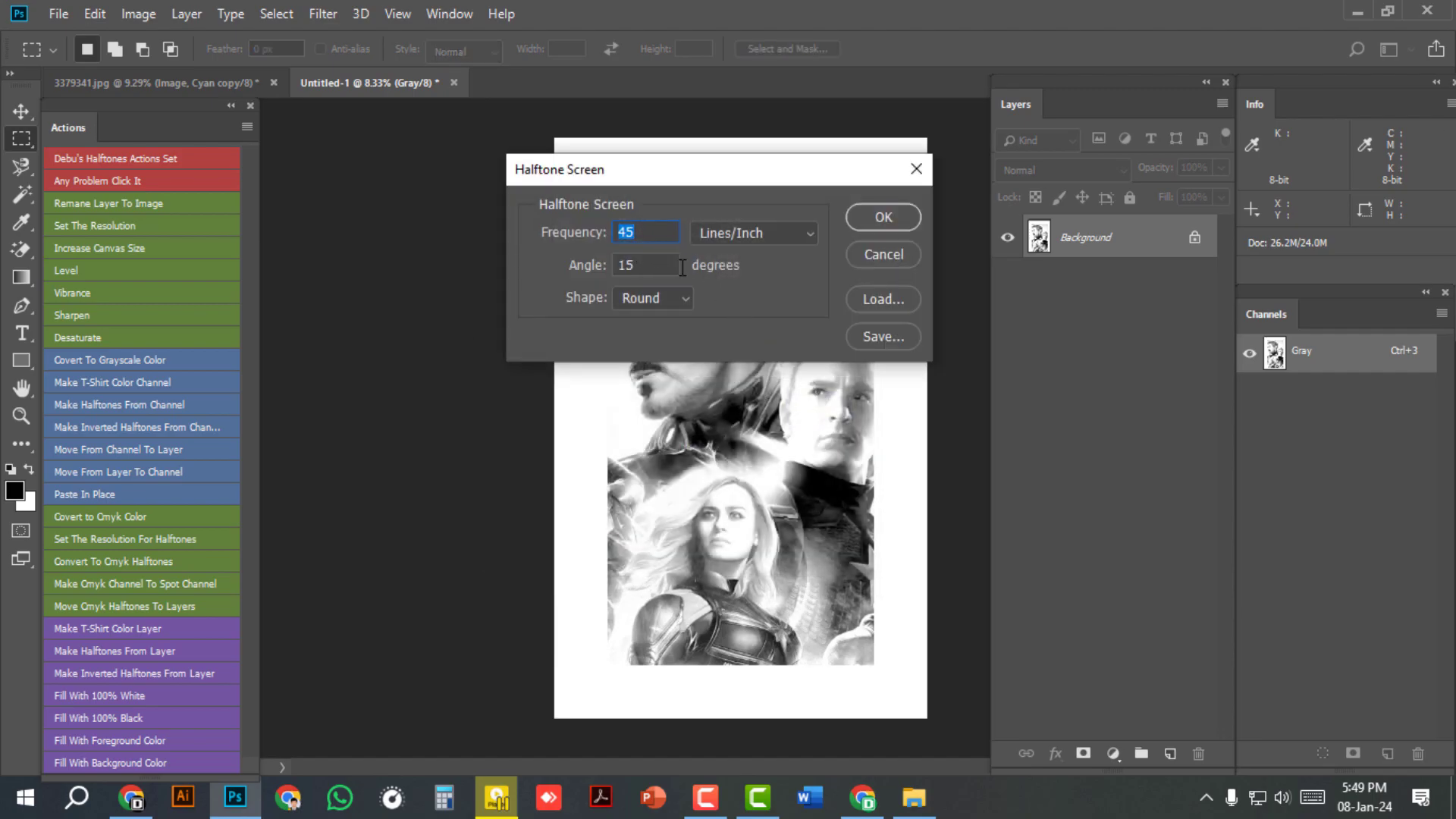
{"action": "left_click", "coordinate": [877, 220]}
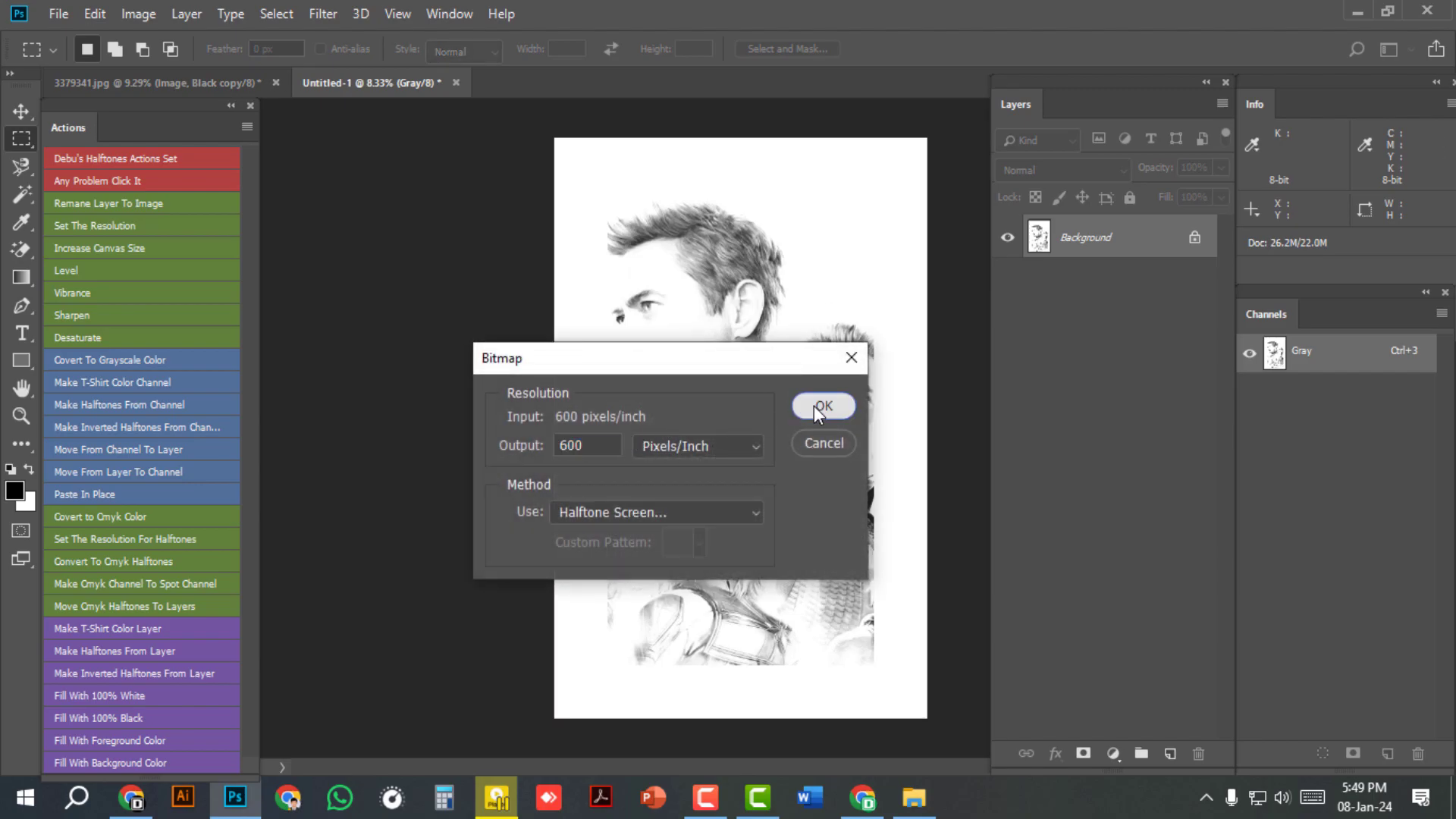
{"action": "left_click", "coordinate": [814, 407]}
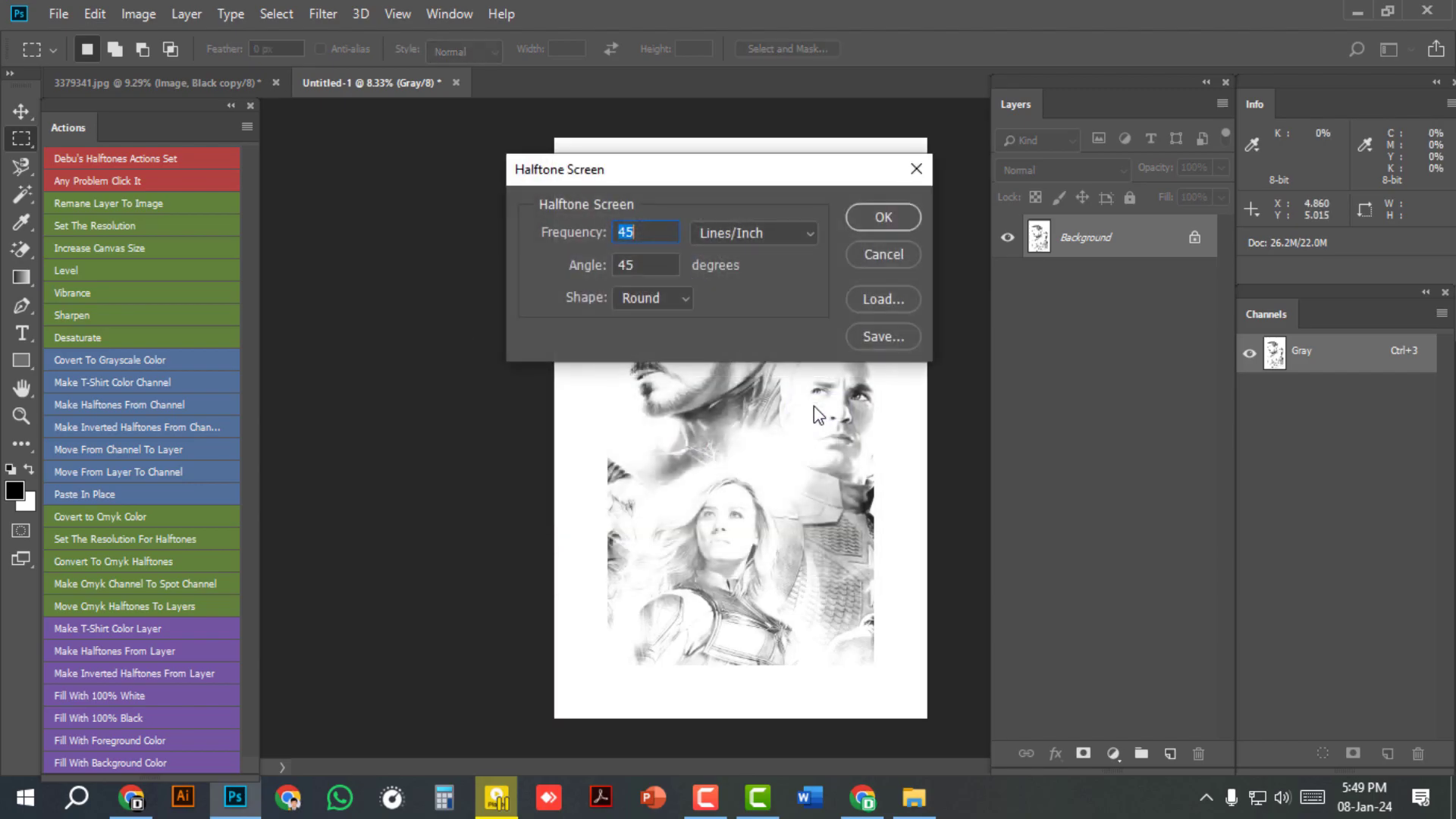
{"action": "left_click", "coordinate": [877, 221]}
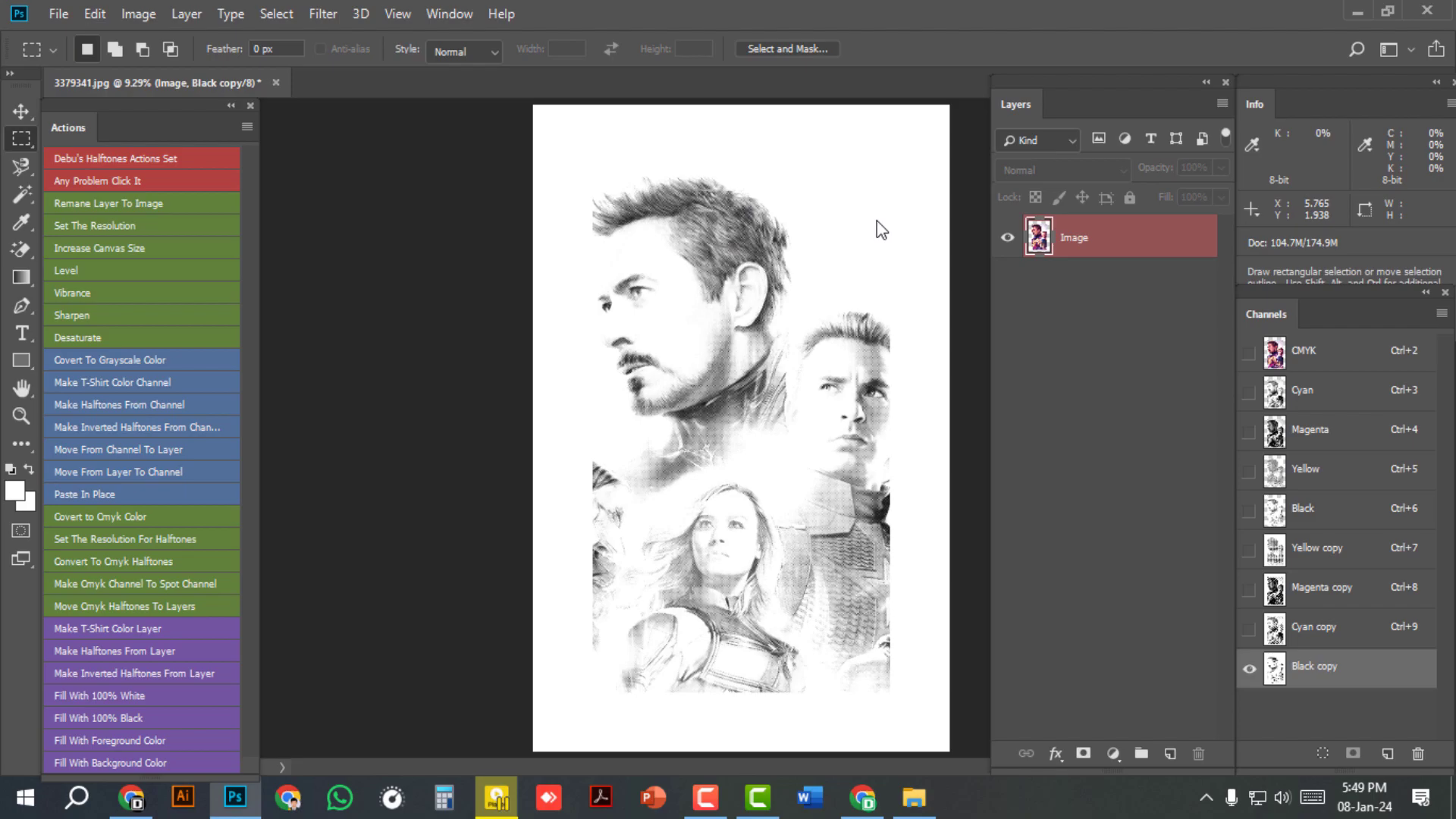
Step: Turn the halftone copy channels into Yellow, Magenta, Cyan and Black spot channels
{"action": "left_click", "coordinate": [1302, 552]}
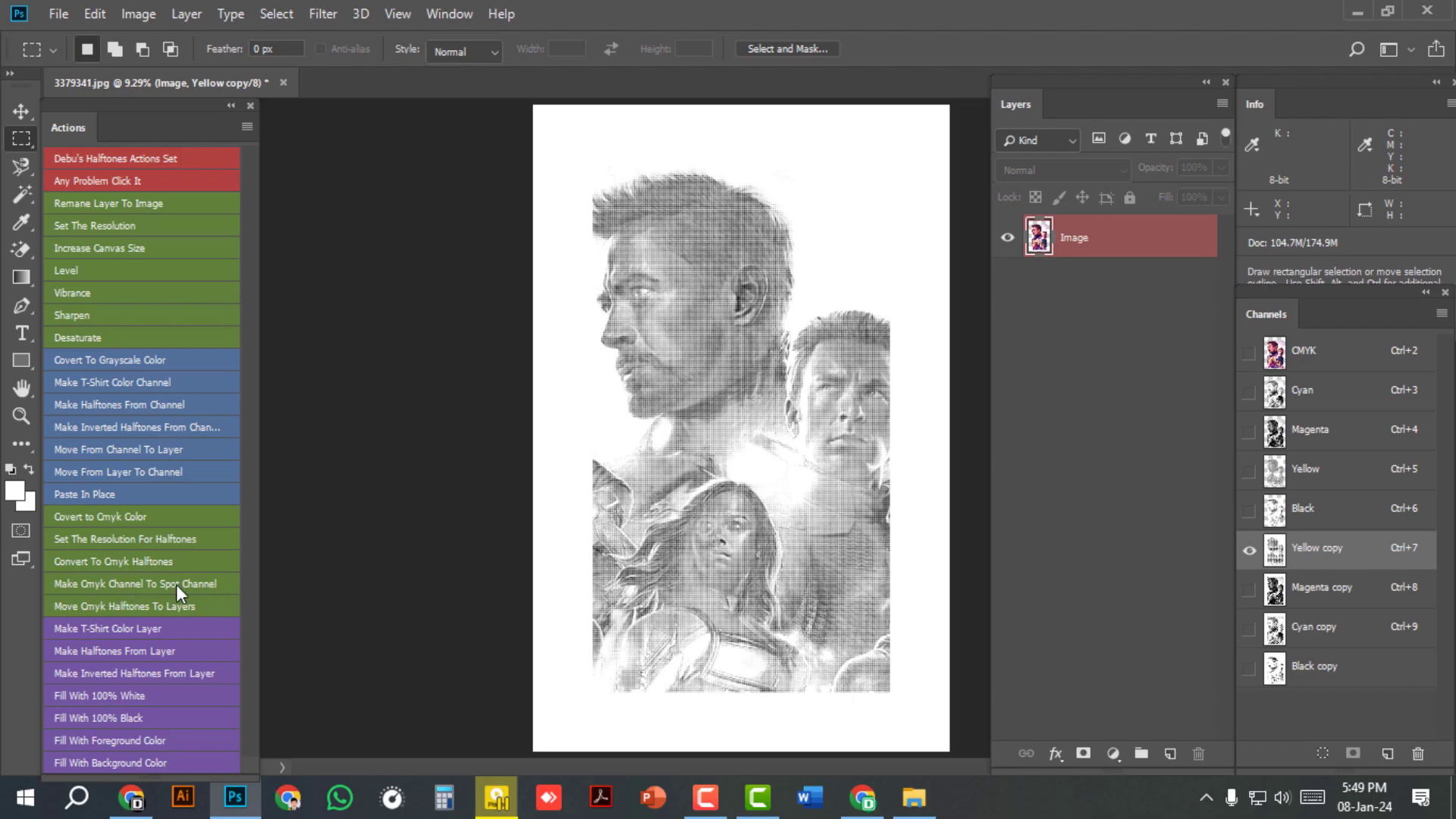
{"action": "left_click", "coordinate": [134, 584]}
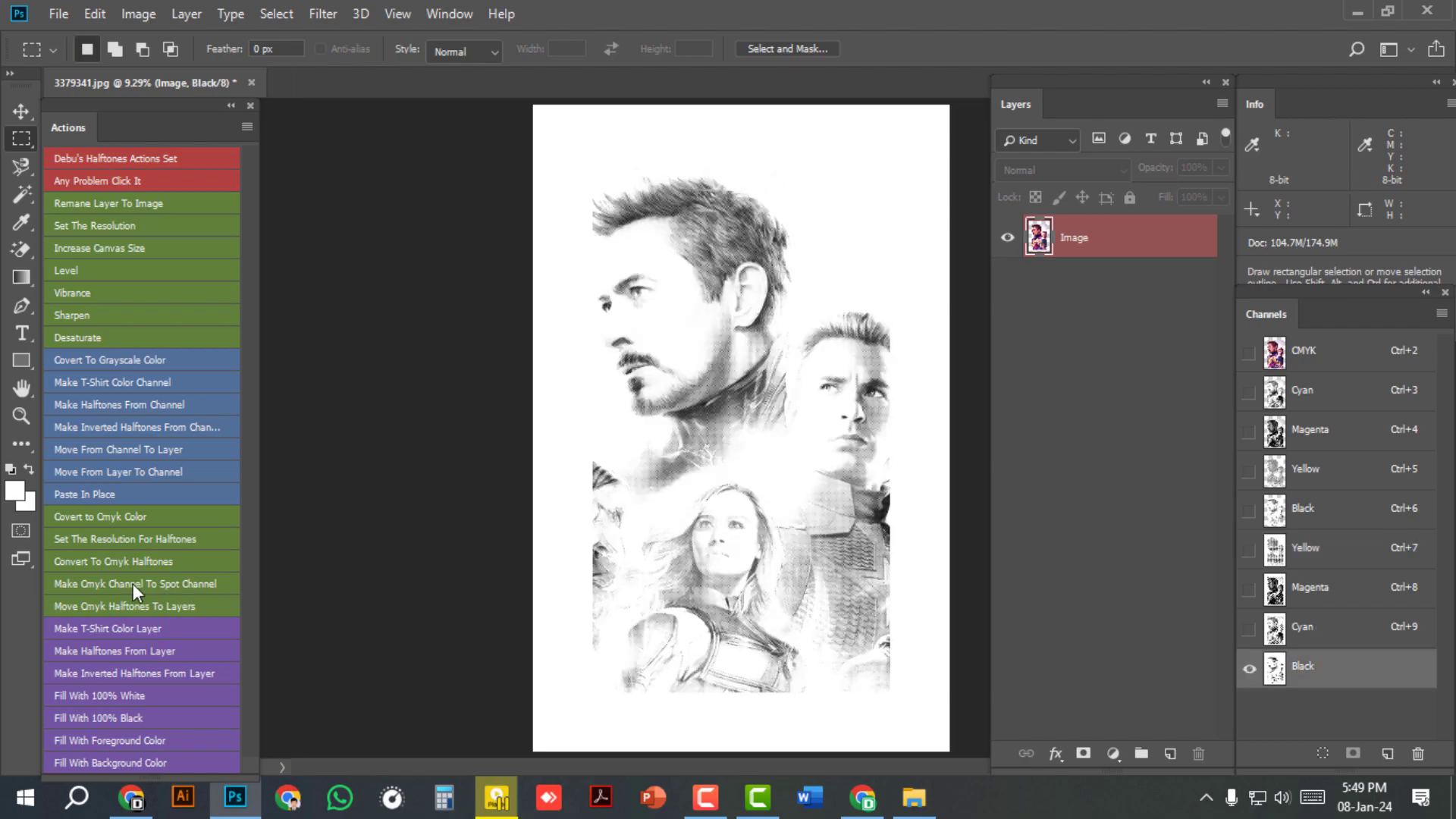
{"action": "left_click", "coordinate": [1312, 554]}
Step: Show all four spot channels together and zoom in to inspect the halftone dots
{"action": "left_click", "coordinate": [1250, 590]}
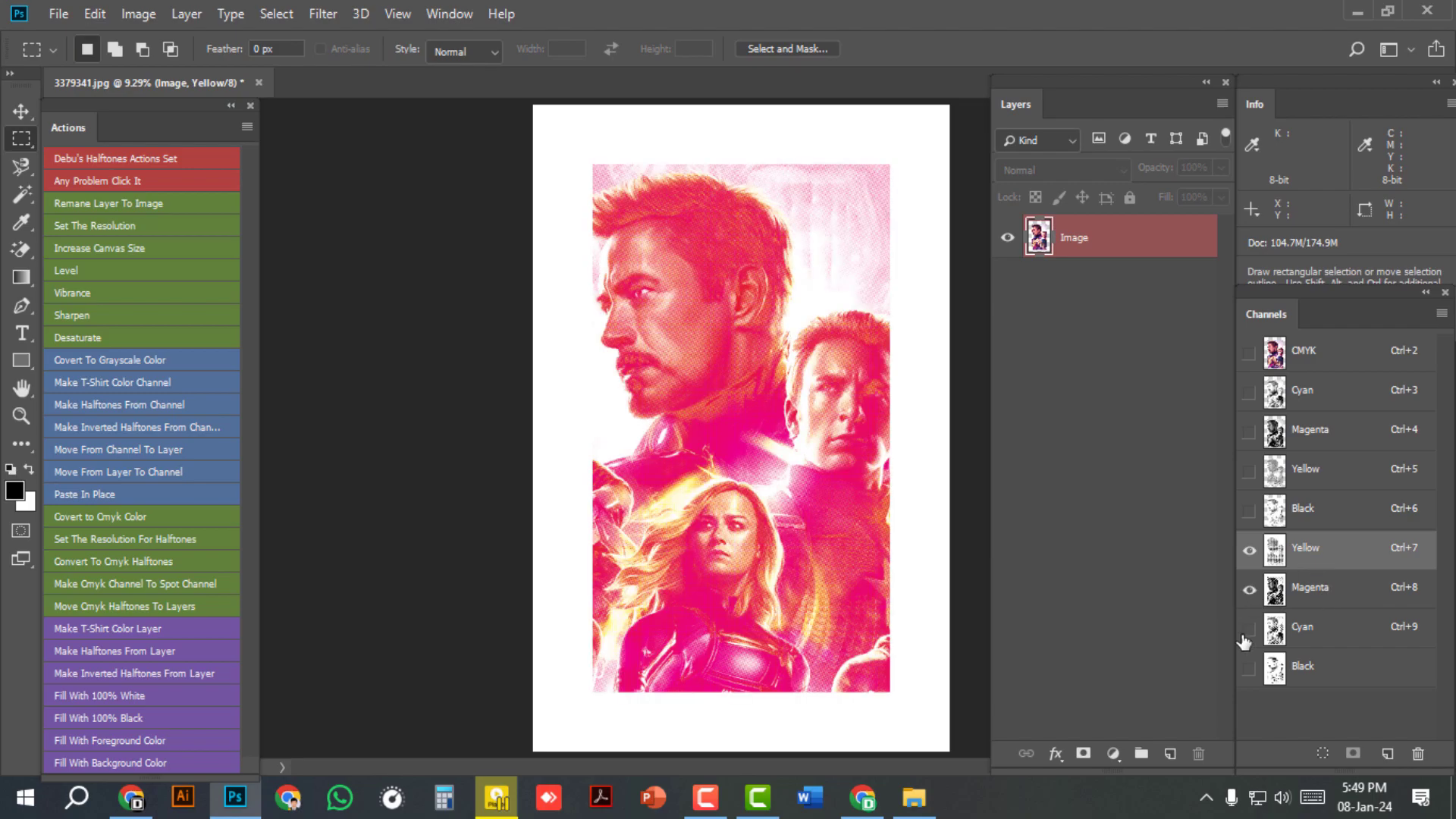
{"action": "left_click", "coordinate": [1249, 630]}
{"action": "left_click", "coordinate": [1248, 668]}
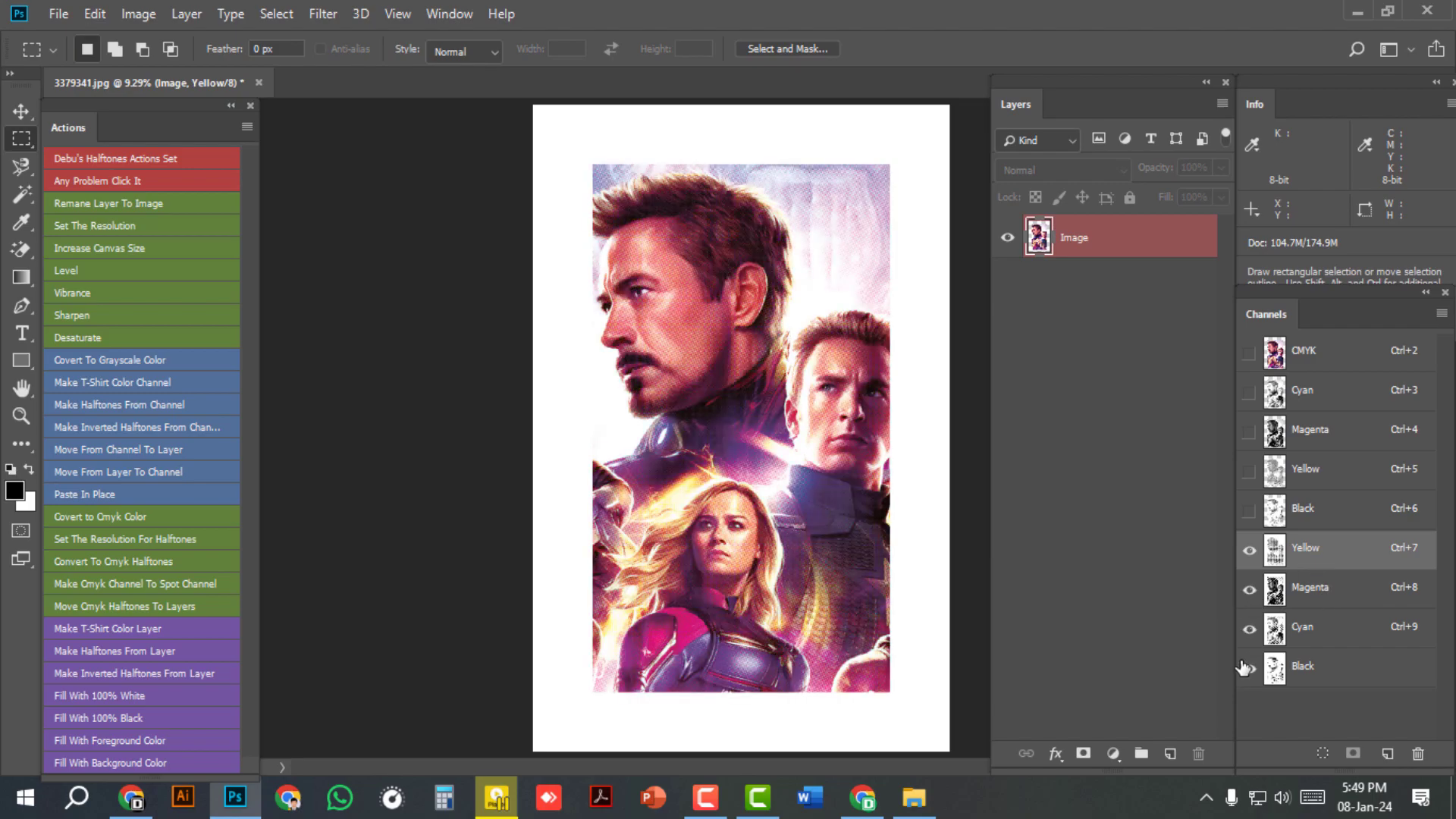
{"action": "key", "text": "ctrl+plus"}
{"action": "key", "text": "ctrl+plus"}
{"action": "key", "text": "ctrl+plus"}
{"action": "key", "text": "ctrl+plus"}
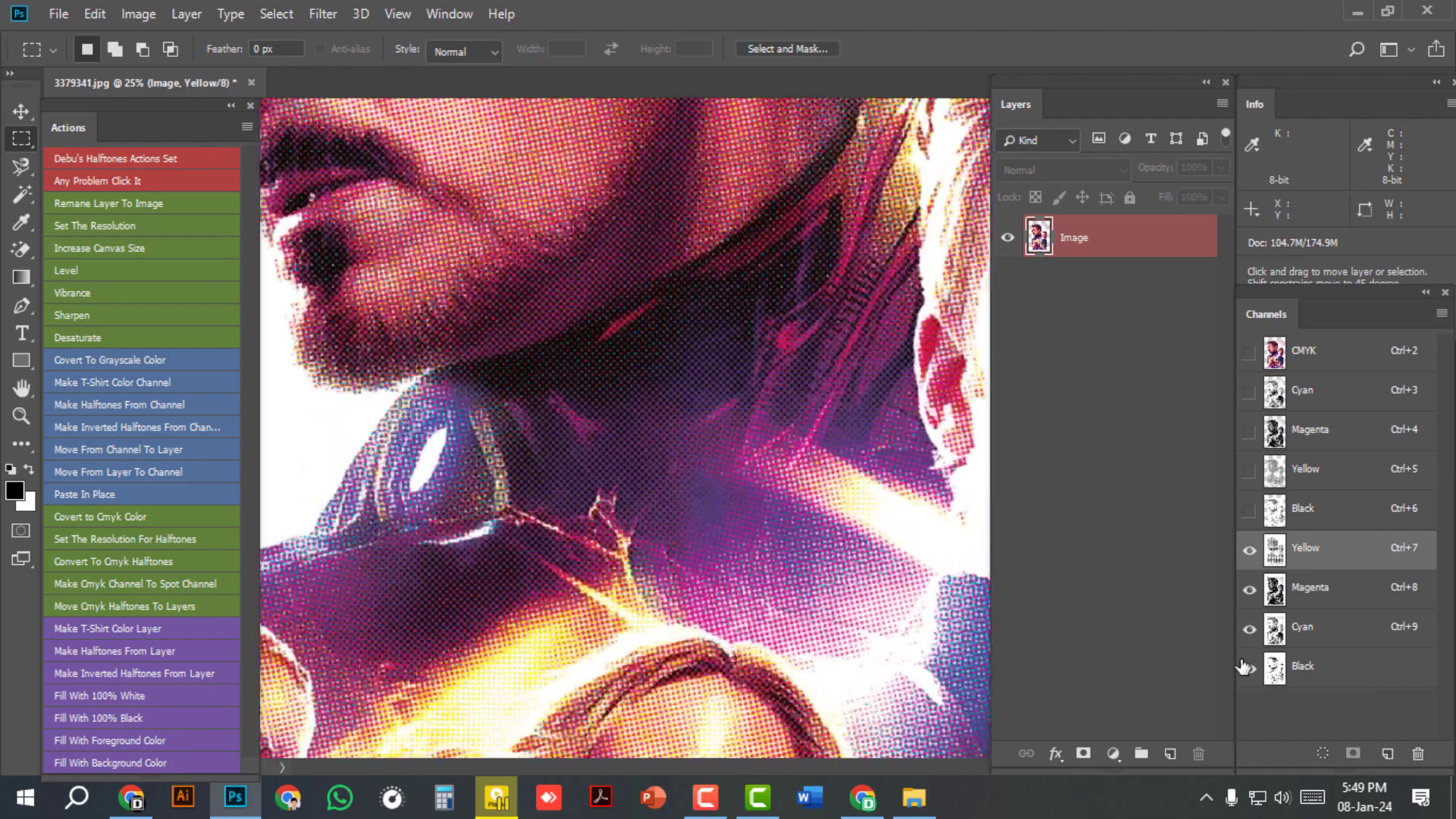
{"action": "key", "text": "ctrl+plus"}
{"action": "key", "text": "ctrl+plus"}
{"action": "key", "text": "ctrl+plus"}
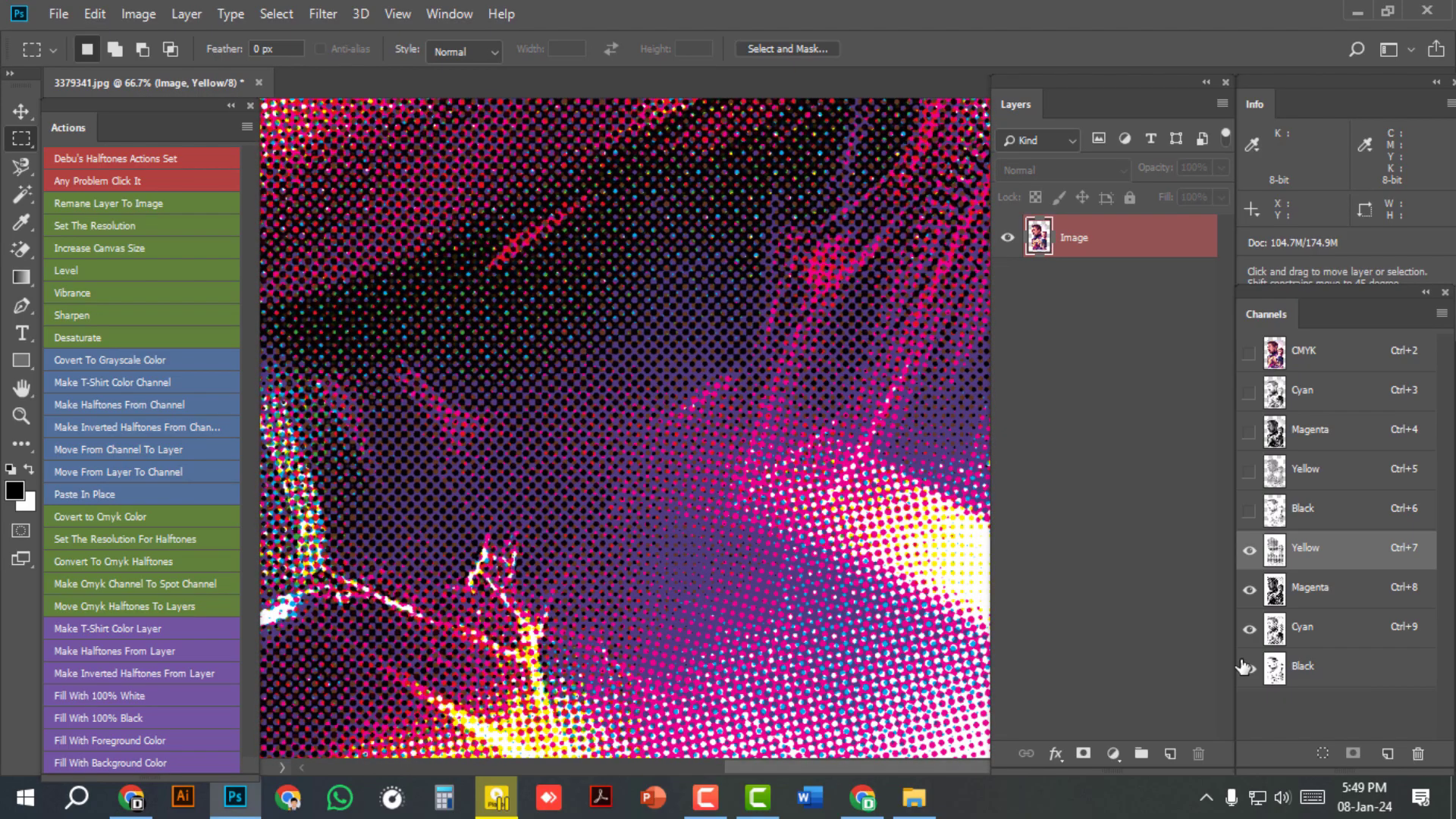
{"action": "key", "text": "ctrl+minus"}
{"action": "key", "text": "ctrl+minus"}
{"action": "key", "text": "ctrl+minus"}
{"action": "key", "text": "ctrl+minus"}
{"action": "key", "text": "ctrl+minus"}
{"action": "key", "text": "ctrl+minus"}
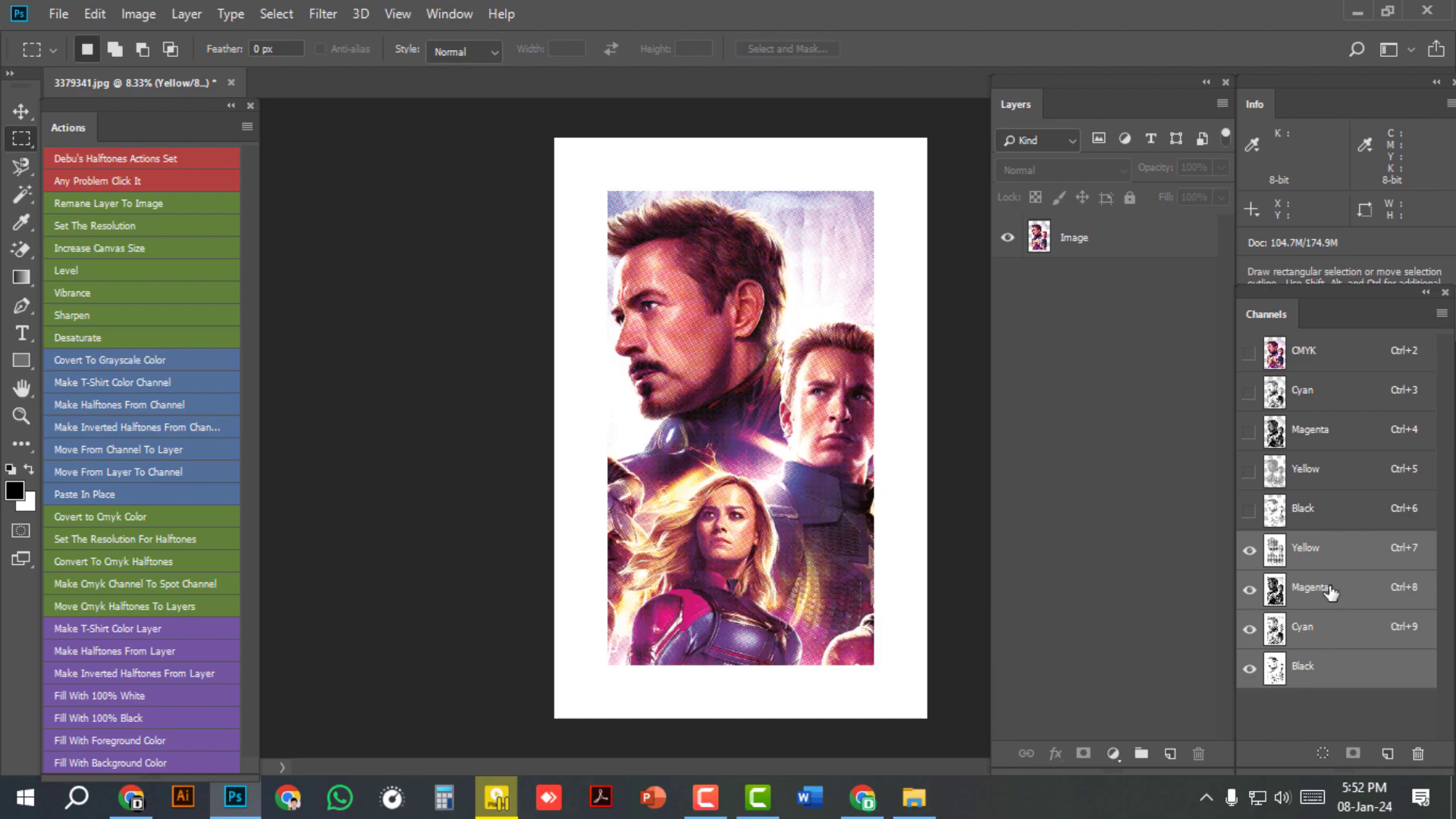
Step: Switch the image to Grayscale mode, discarding colour, and select the Yellow channel
{"action": "left_click", "coordinate": [1326, 355]}
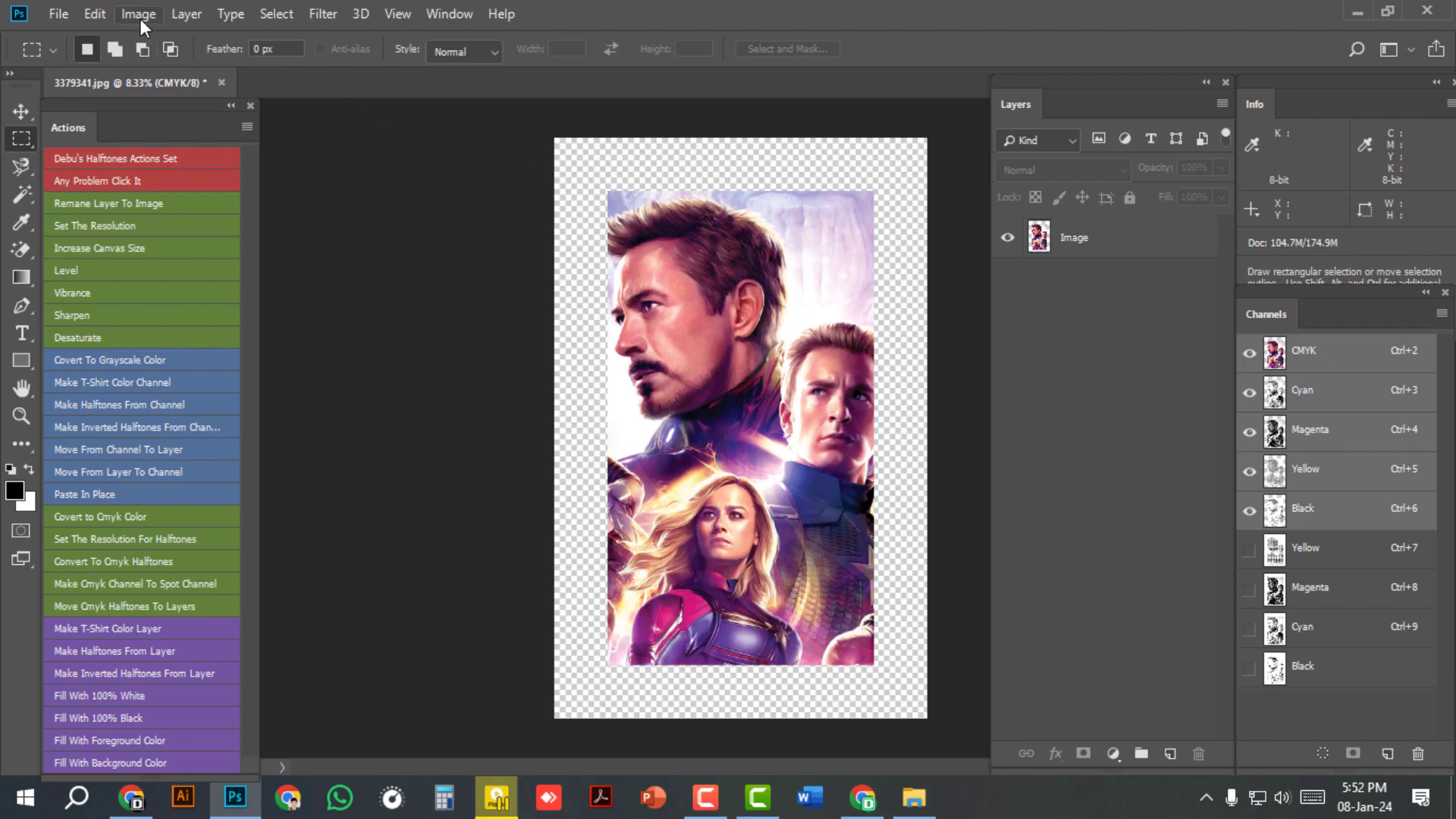
{"action": "left_click", "coordinate": [138, 14]}
{"action": "mouse_move", "coordinate": [153, 37]}
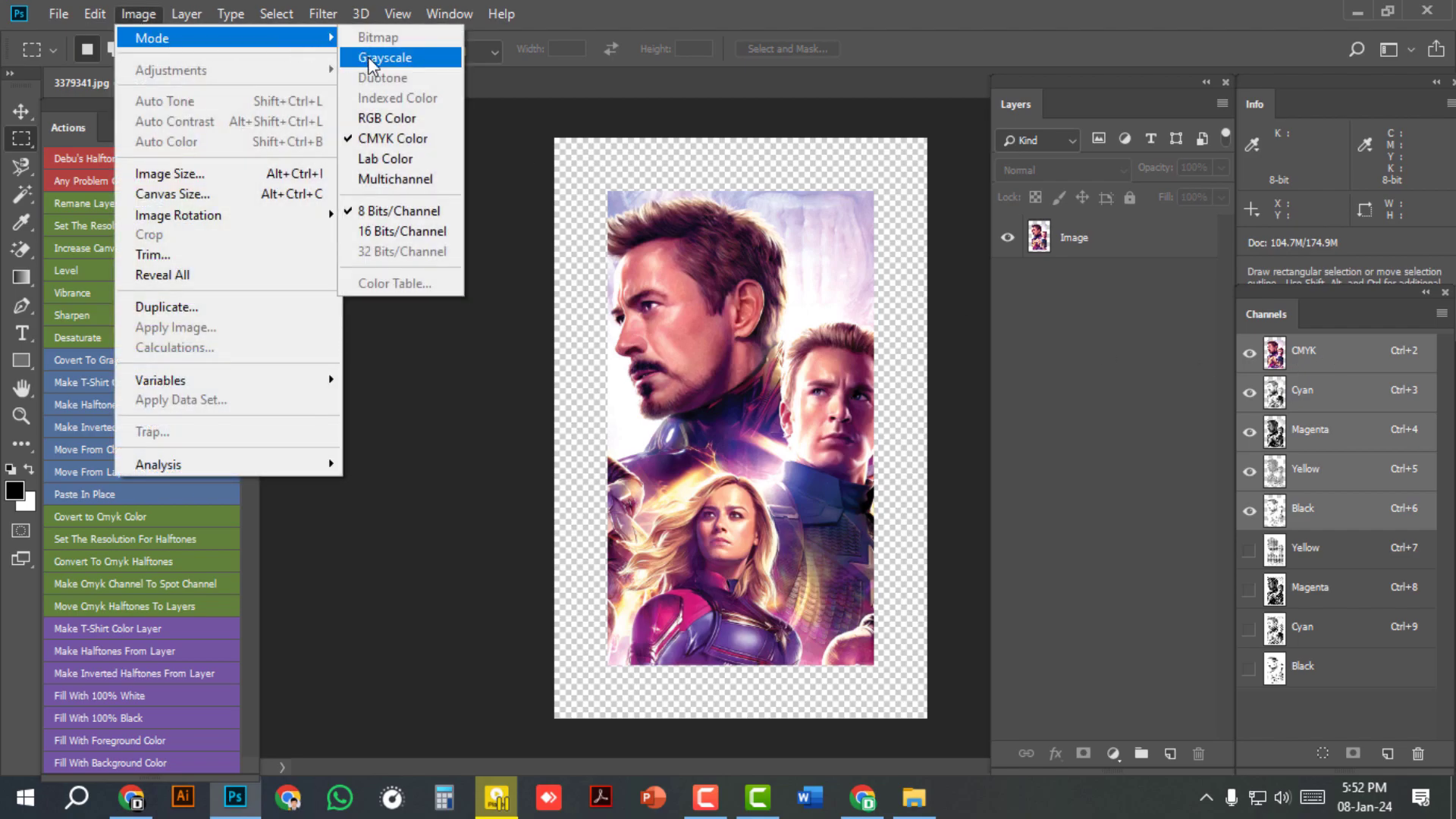
{"action": "left_click", "coordinate": [385, 58]}
{"action": "left_click", "coordinate": [629, 310]}
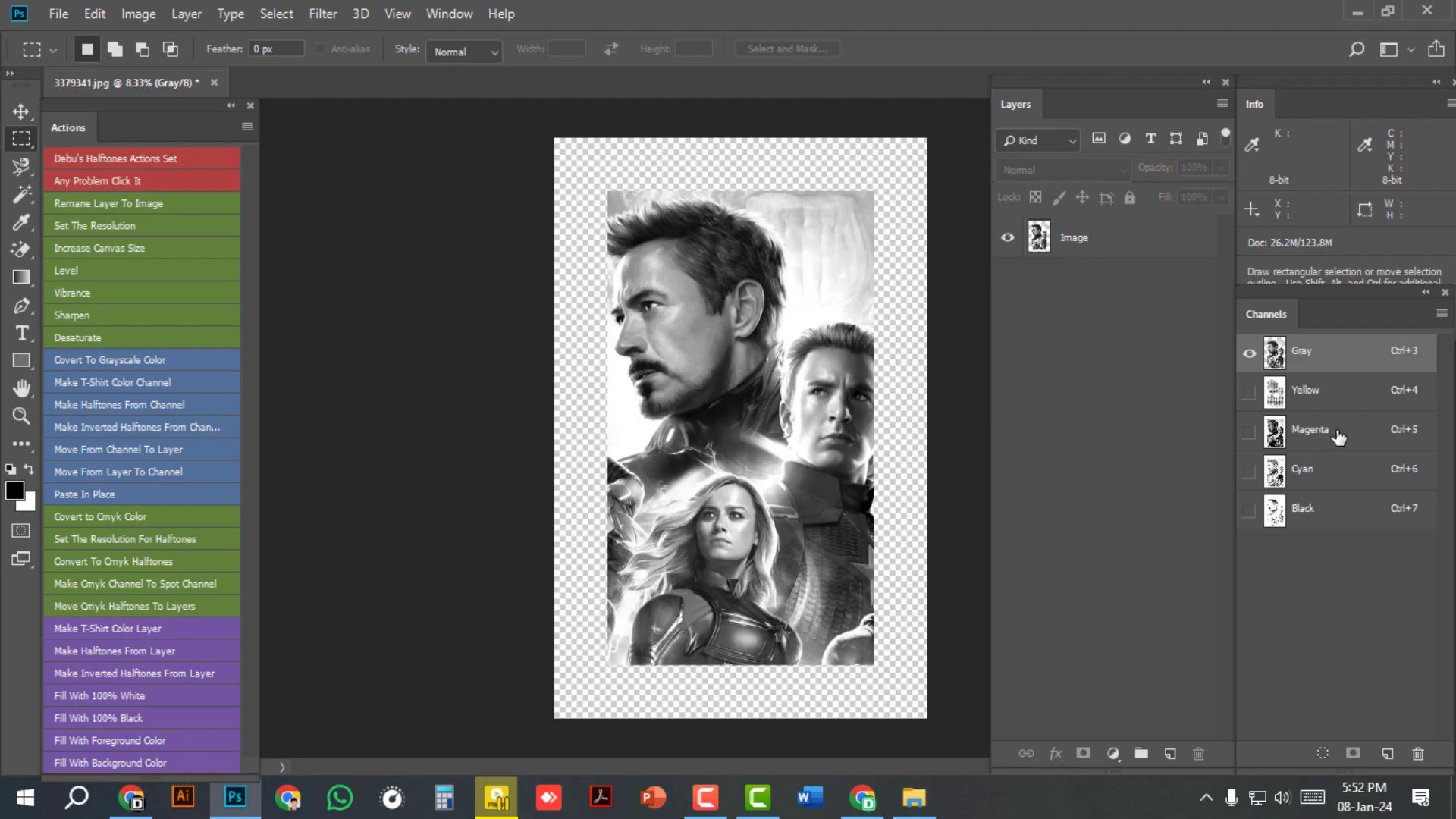
{"action": "left_click", "coordinate": [1331, 400]}
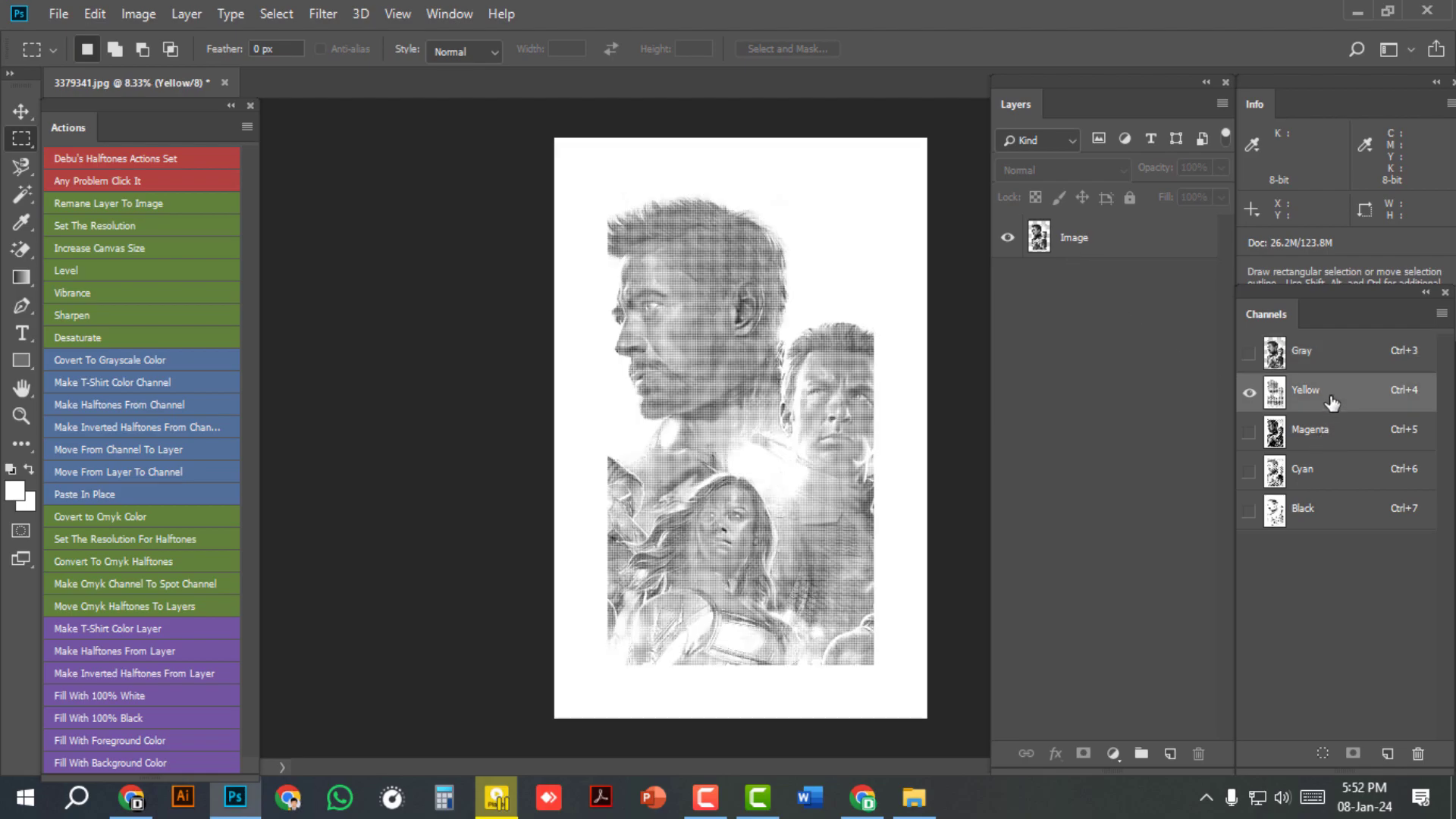
Step: Run Move Cmyk Halftones To Layers, then delete the original Image layer
{"action": "left_click", "coordinate": [125, 606]}
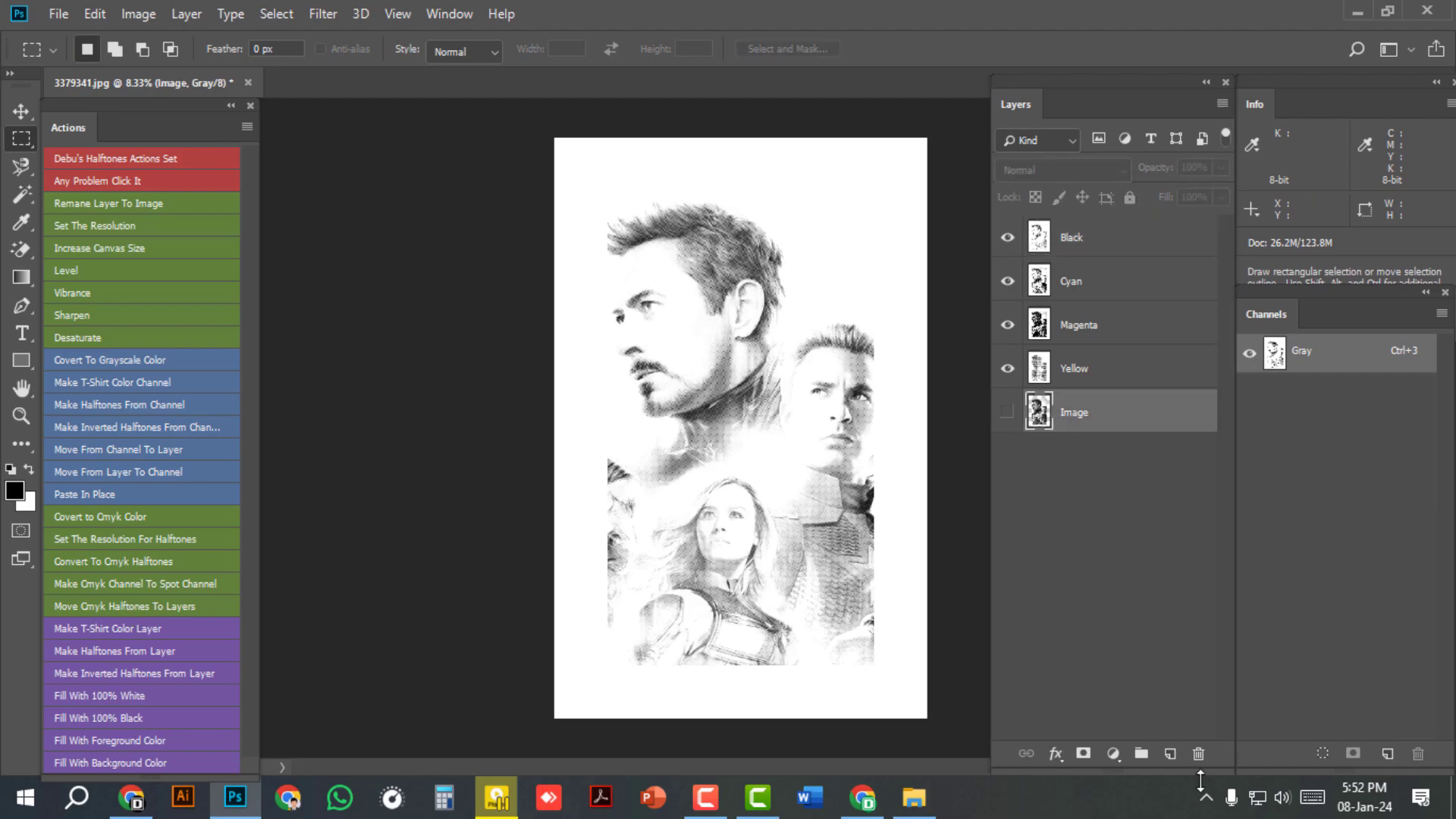
{"action": "left_click", "coordinate": [1198, 754]}
{"action": "left_click", "coordinate": [629, 311]}
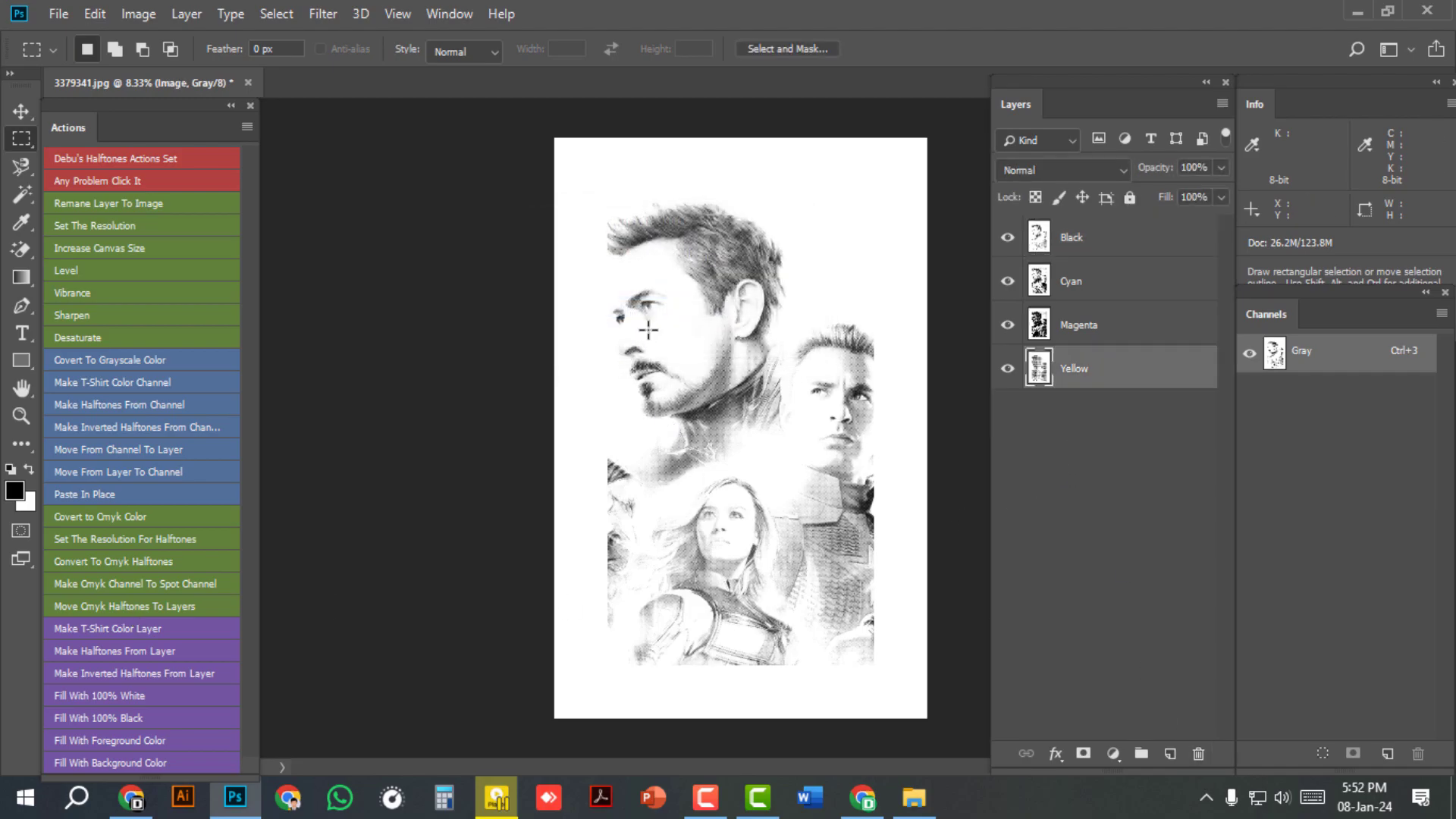